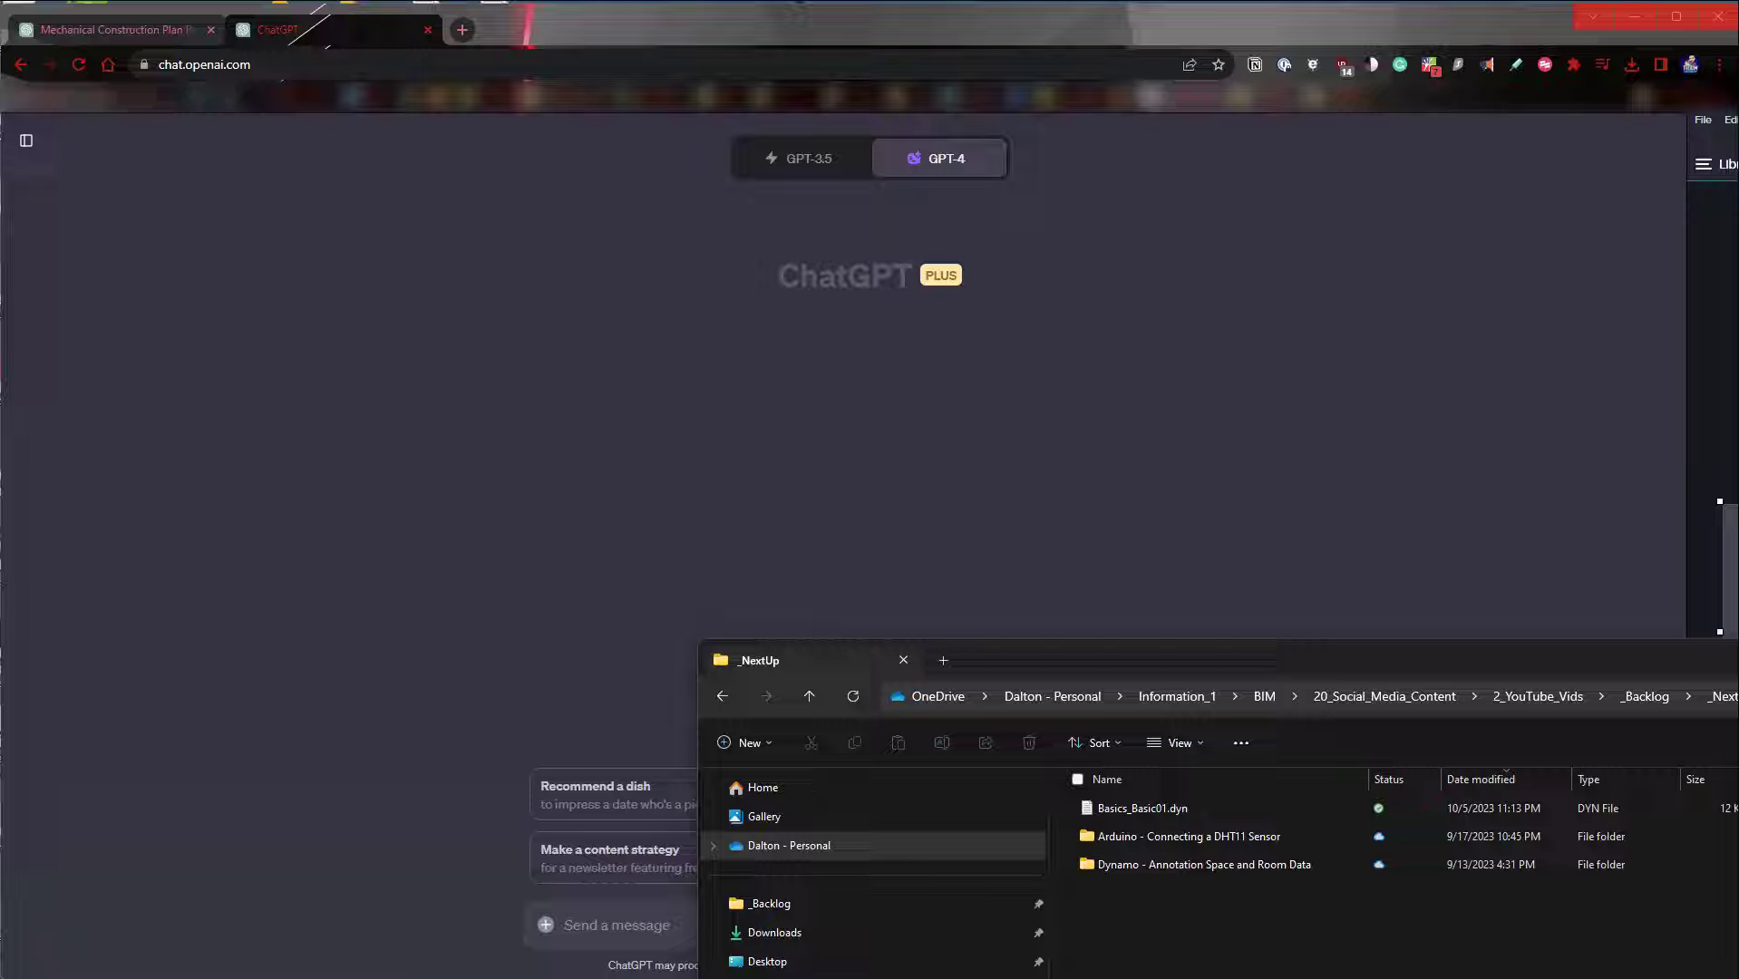
Return to the 'Mechanical Construction Plan' chat showing the four DALL-E 3 HVAC plan images.
click(114, 30)
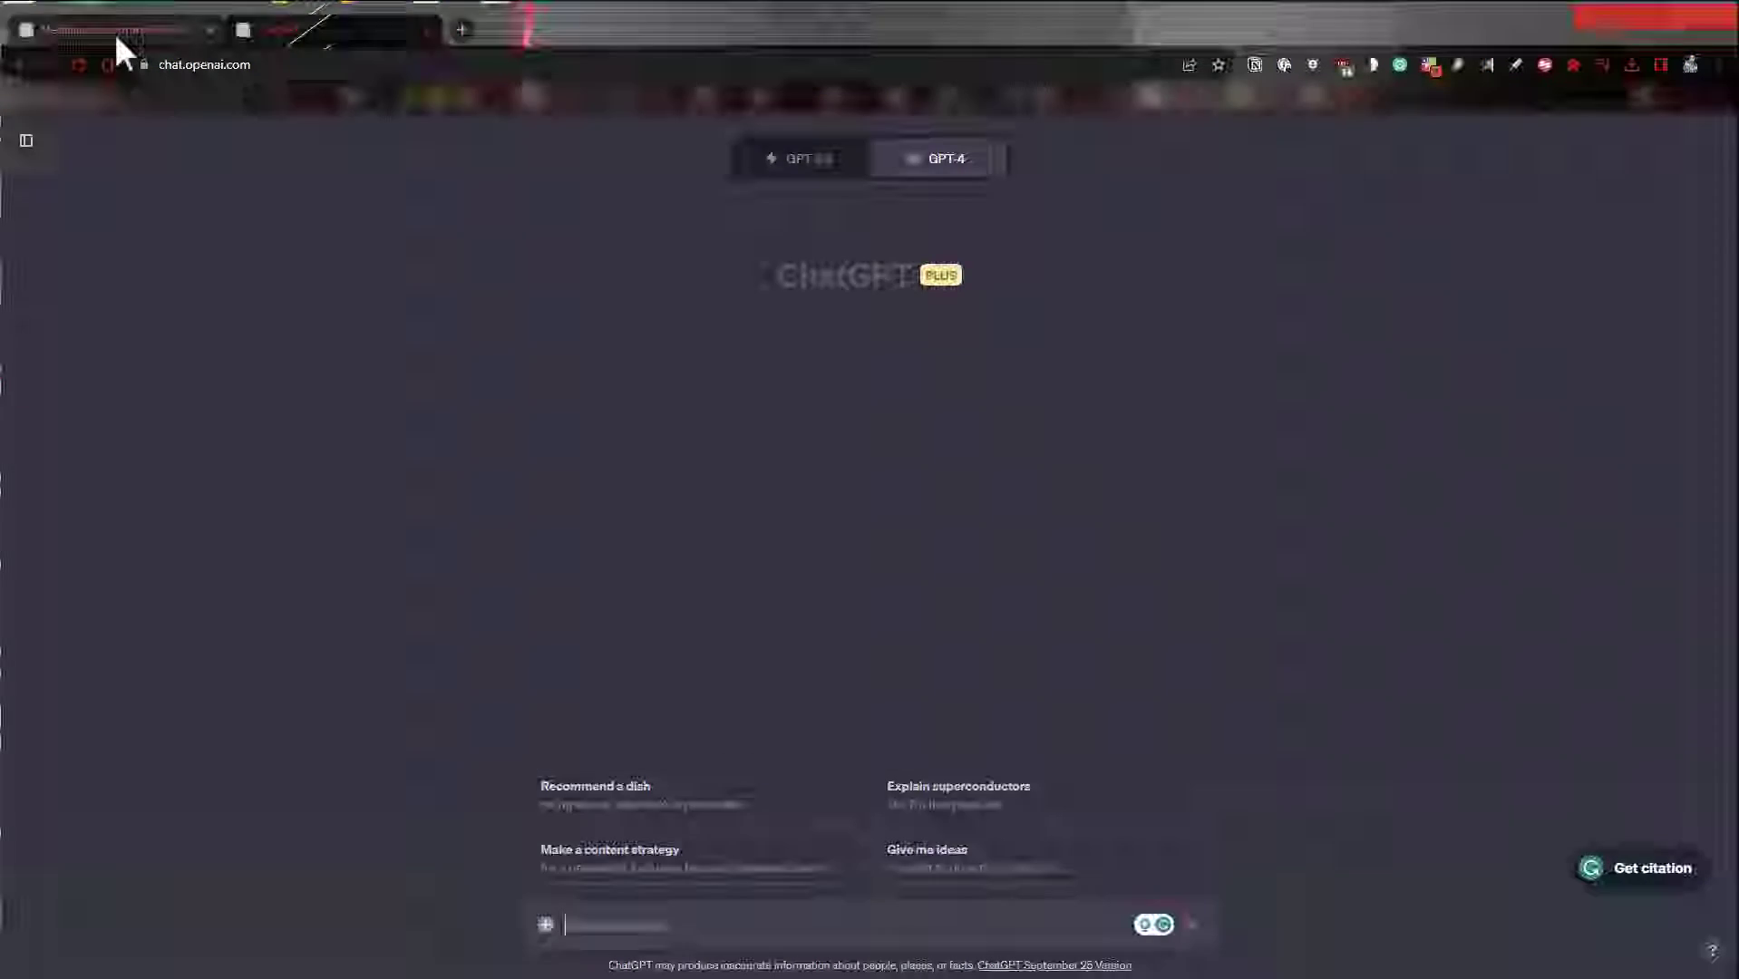
scroll(1333, 390, up, 3)
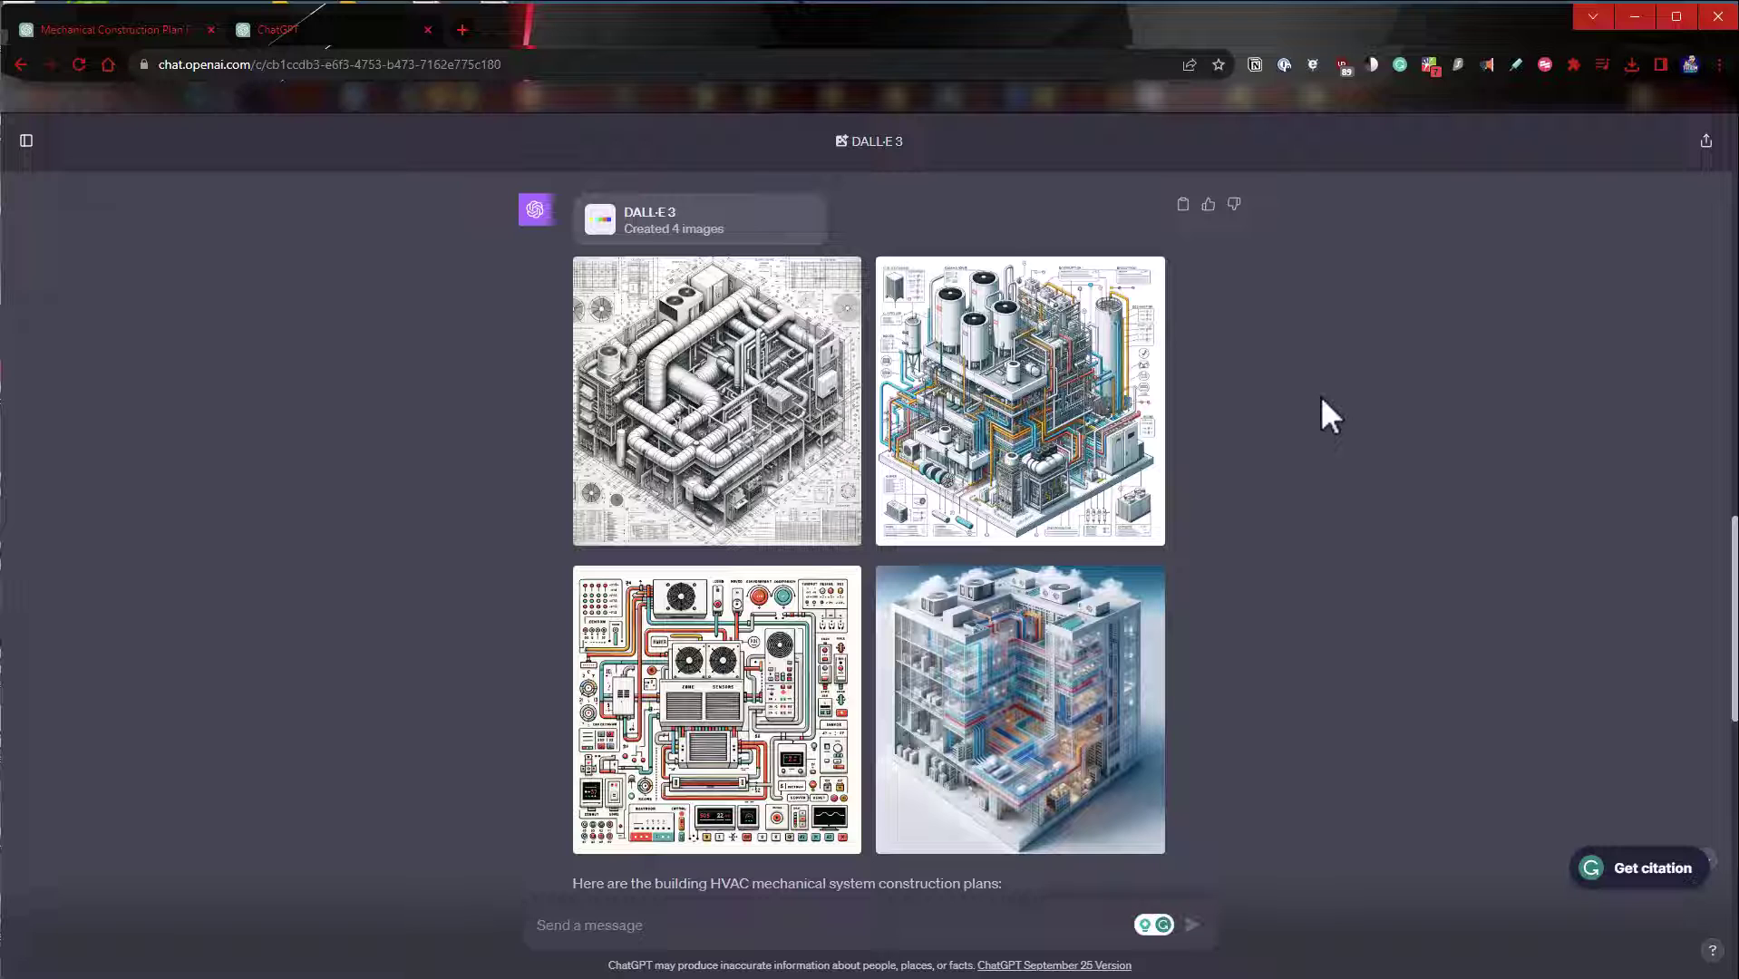
In the new chat, switch the GPT-4 model to Advanced Data Analysis.
click(317, 32)
mouse_move(927, 178)
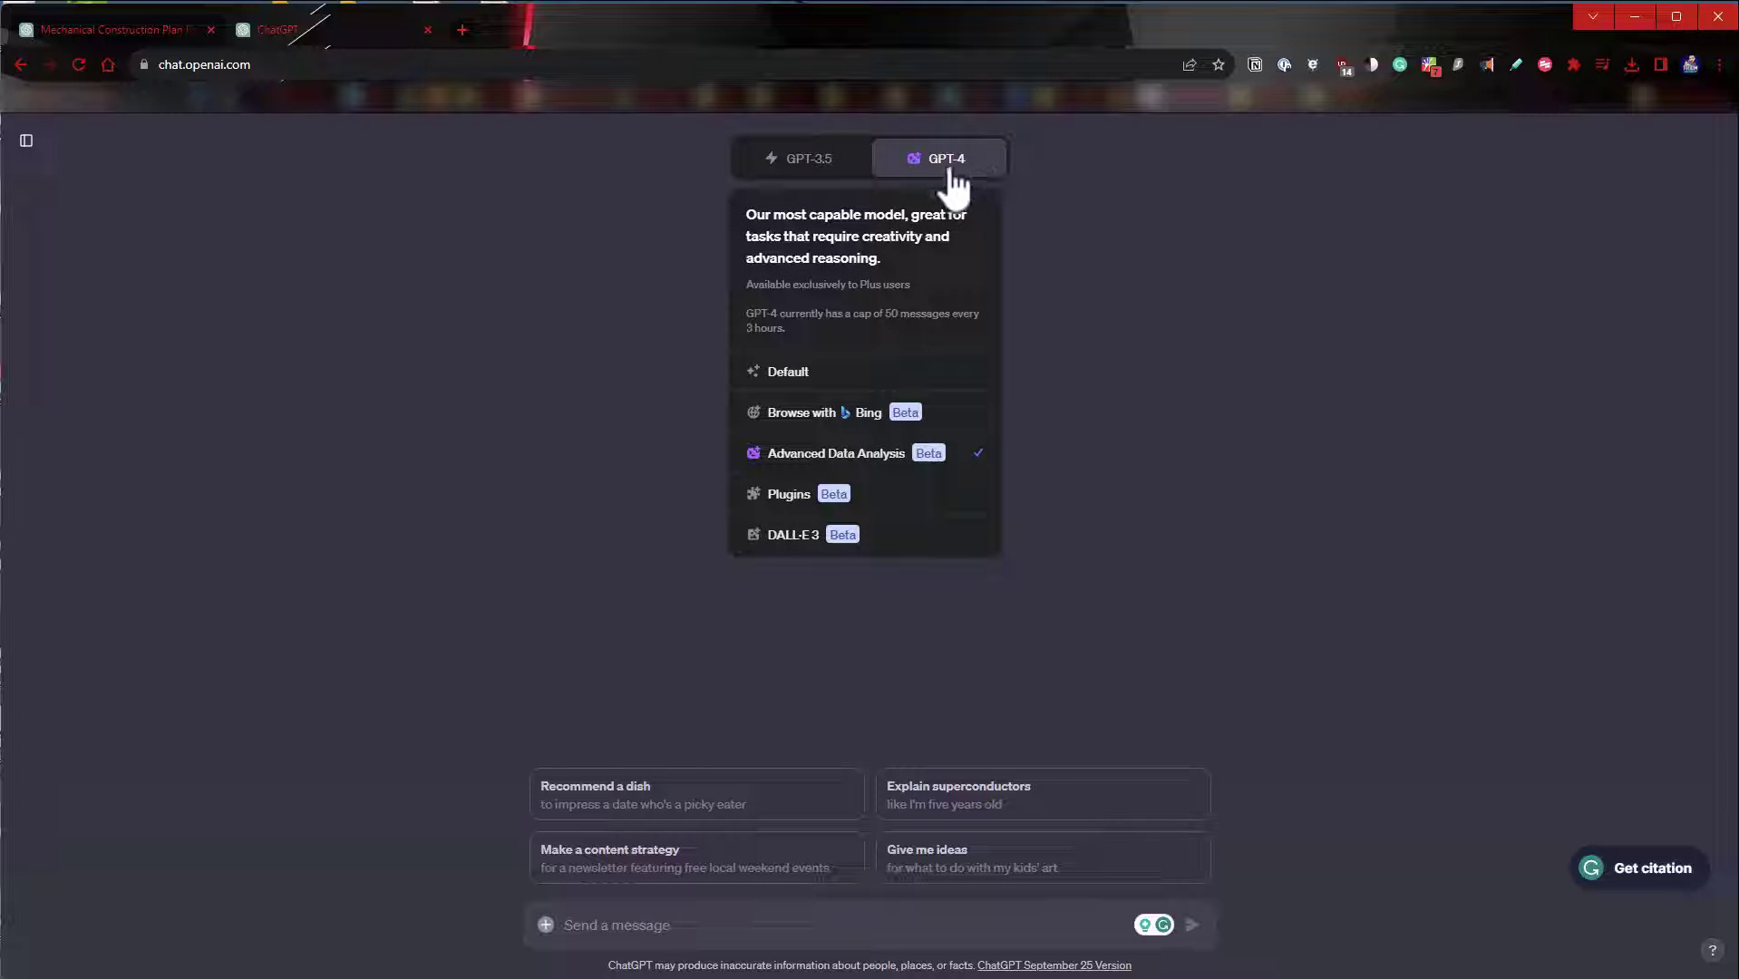
click(805, 459)
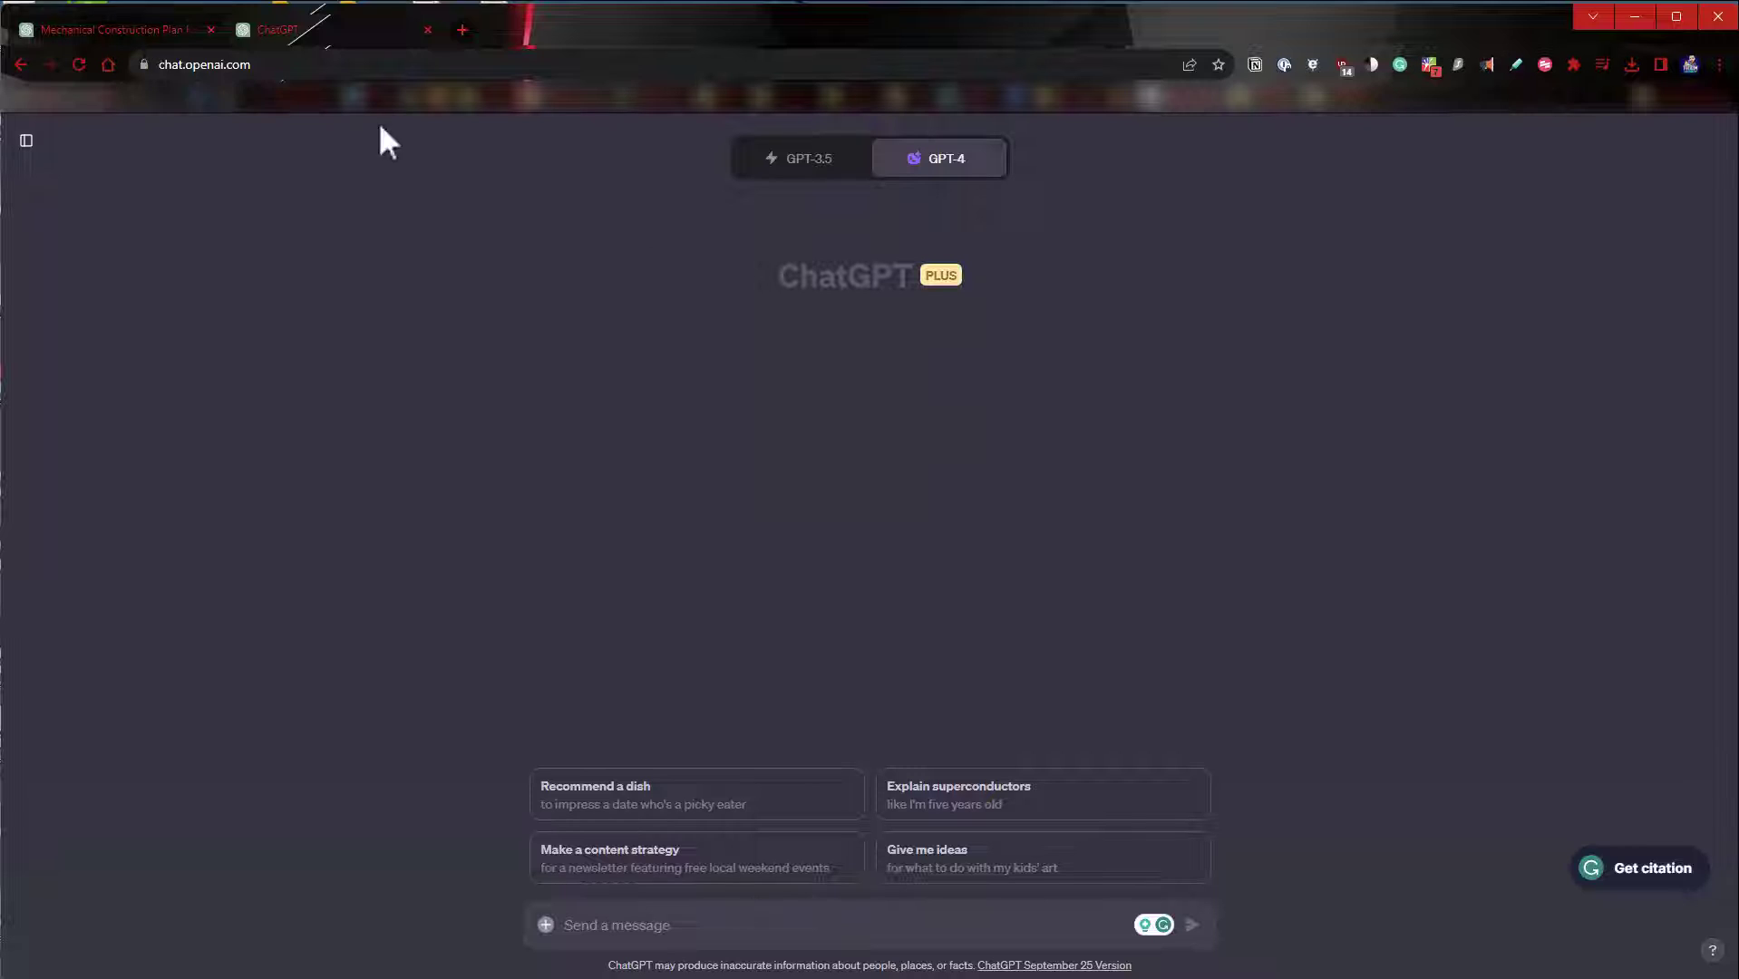
Scroll through the DALL-E 3 chat's mechanical and HVAC images down to the four AI YouTube thumbnails.
click(164, 28)
scroll(982, 440, up, 10)
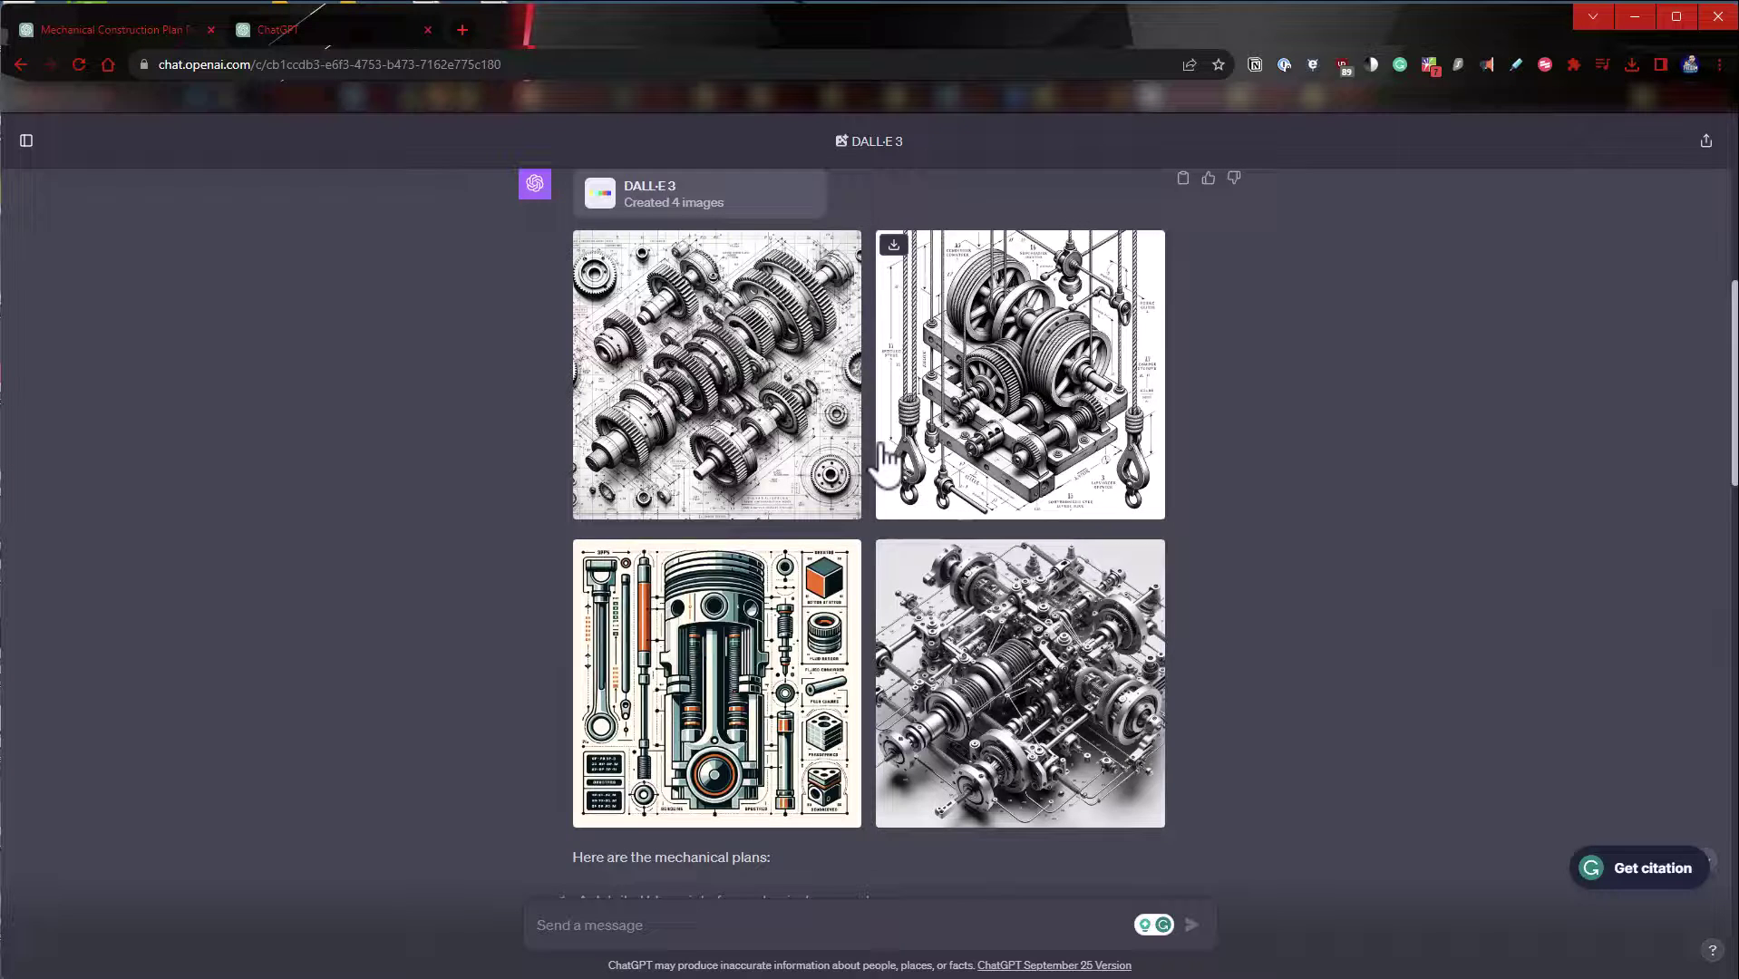
scroll(885, 463, up, 2)
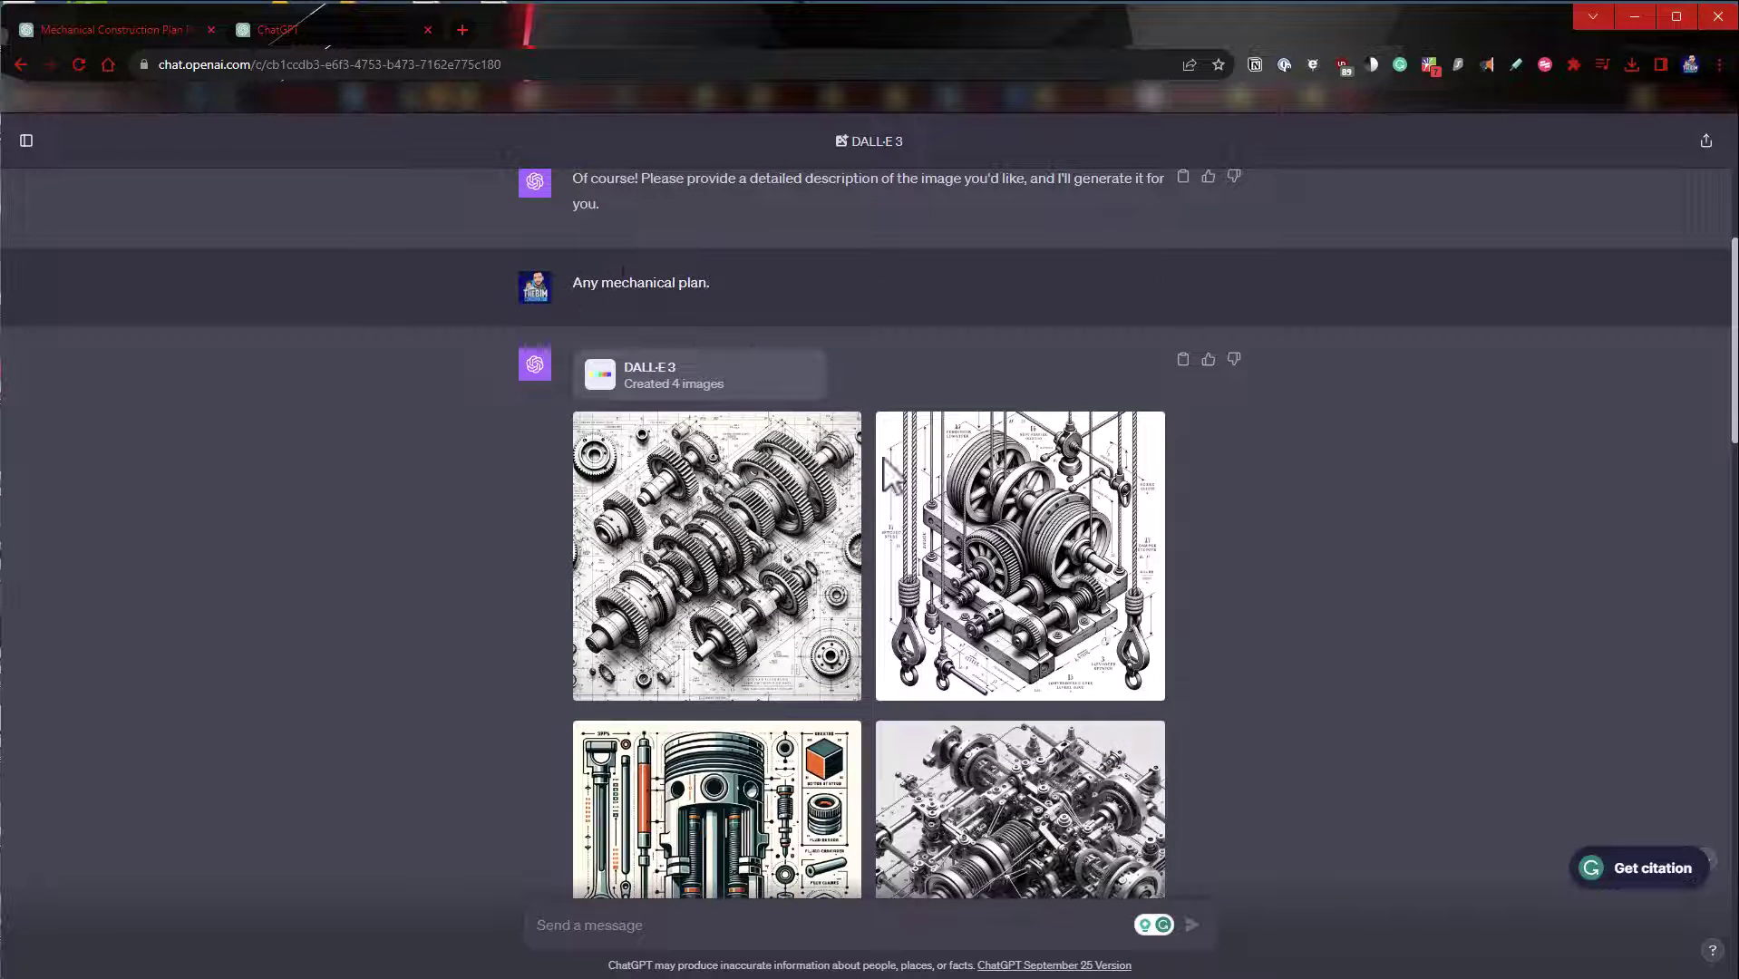
scroll(884, 460, down, 7)
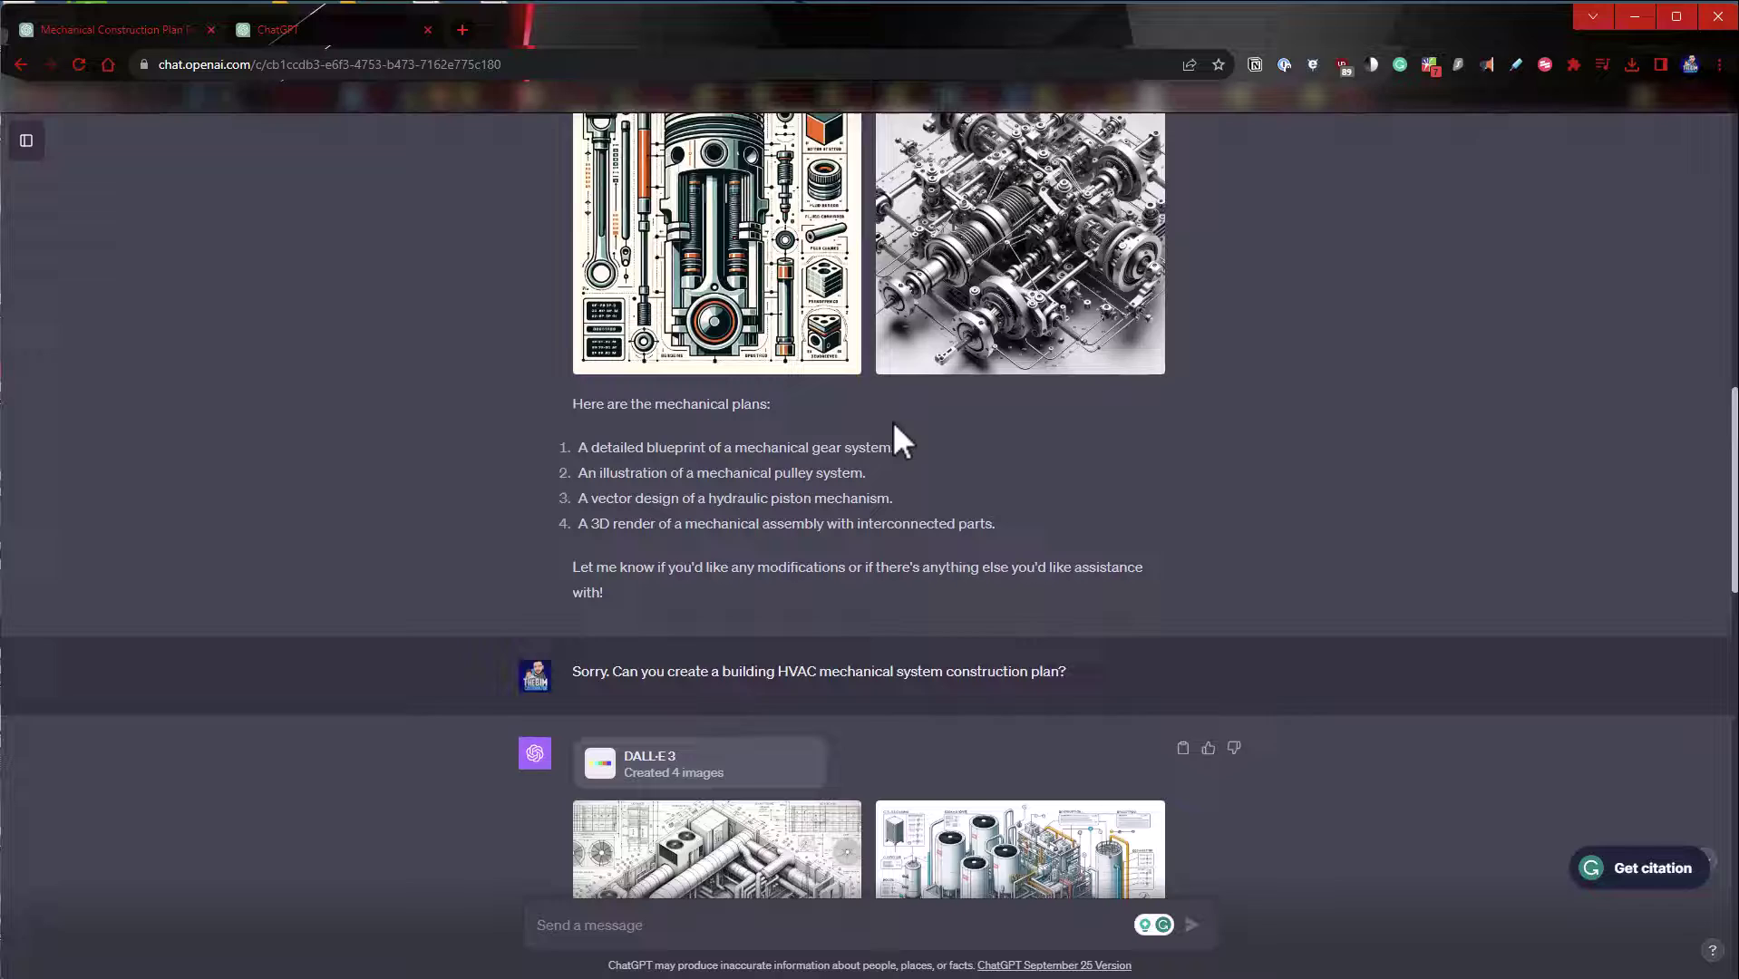
scroll(895, 425, down, 4)
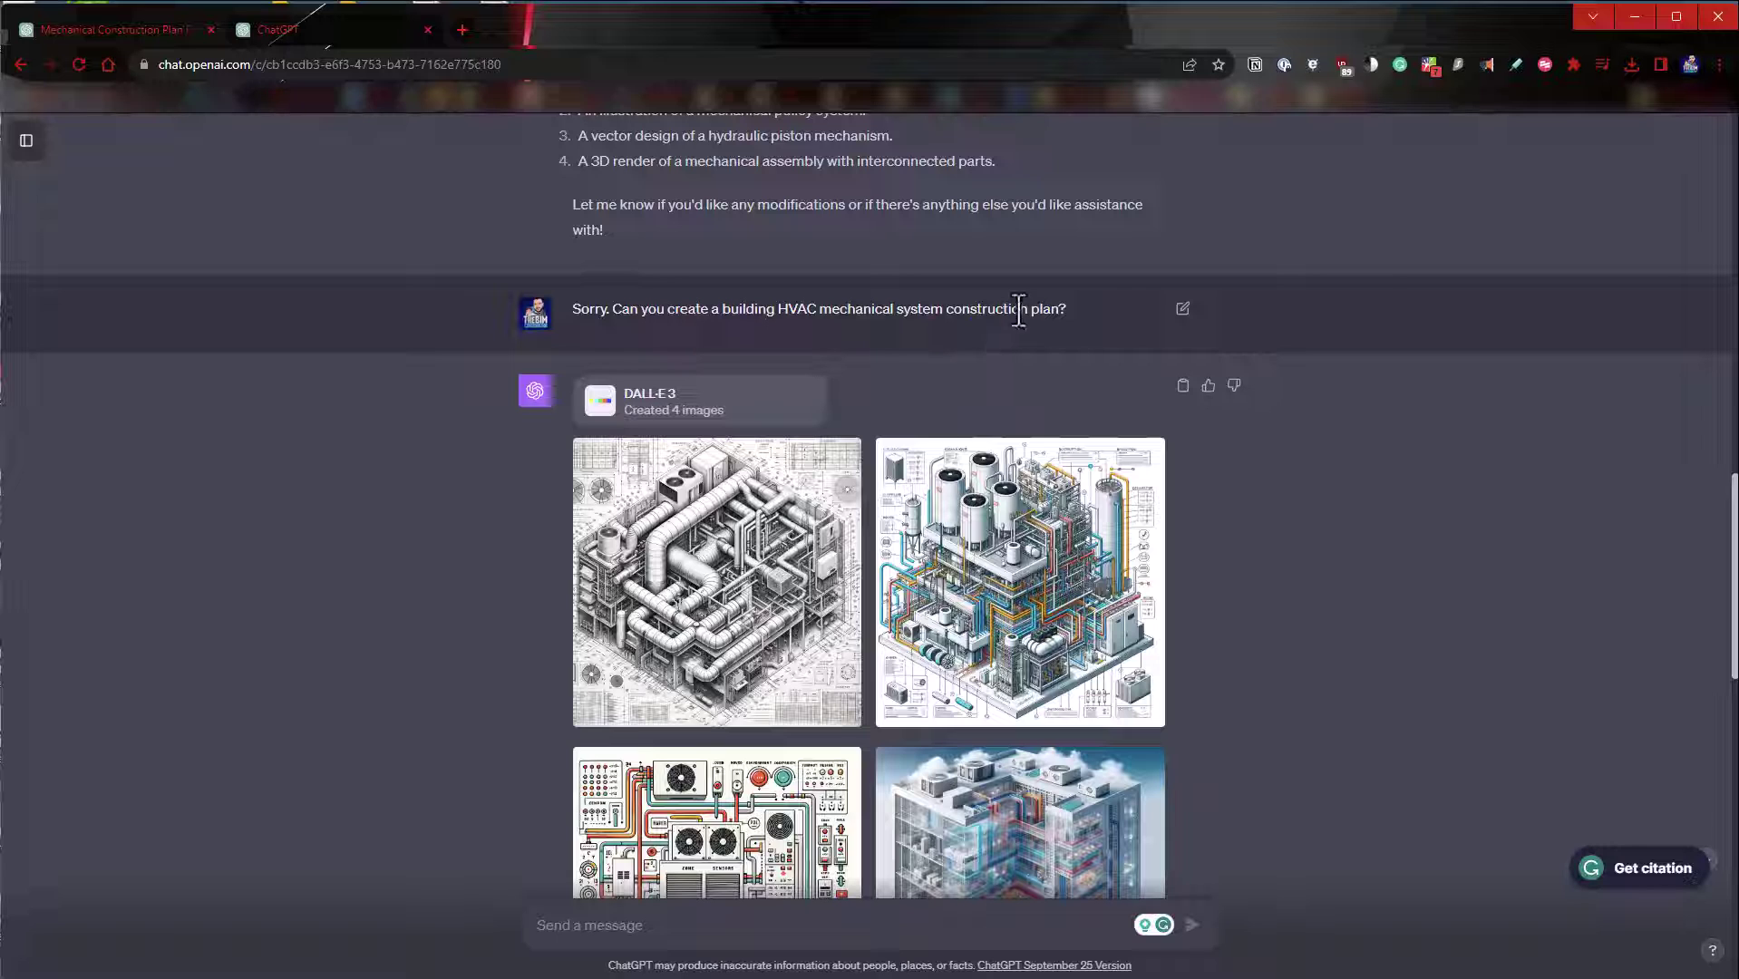
scroll(996, 481, down, 2)
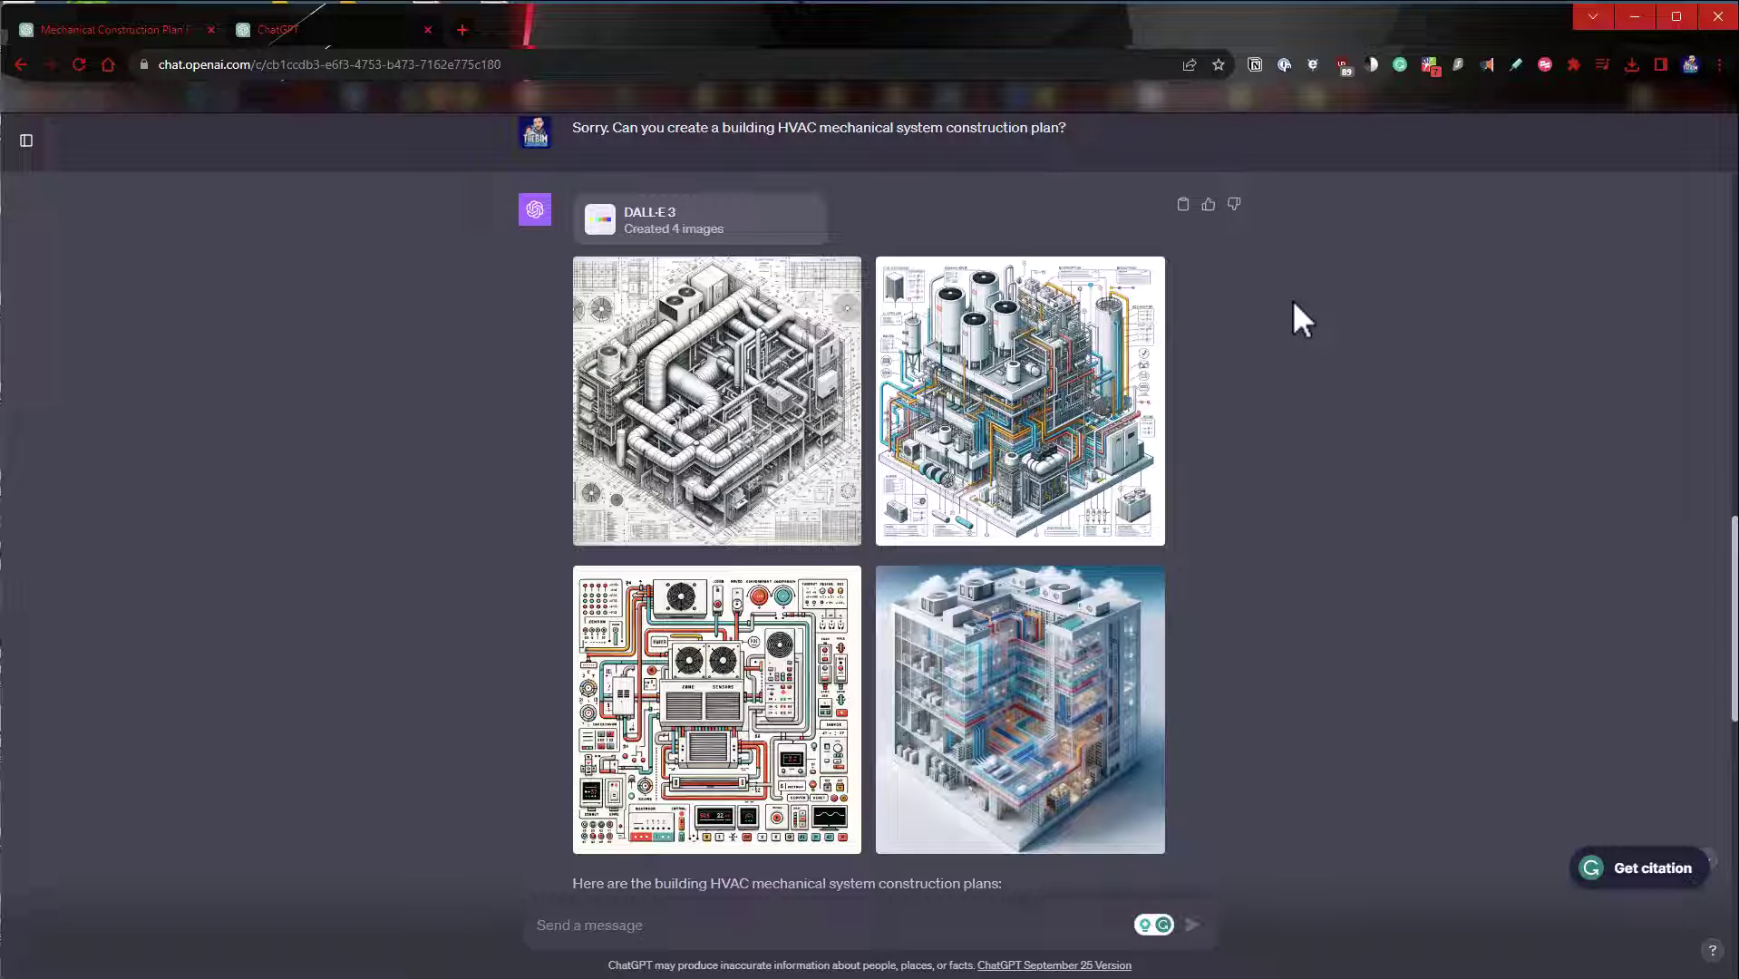
scroll(894, 436, down, 3)
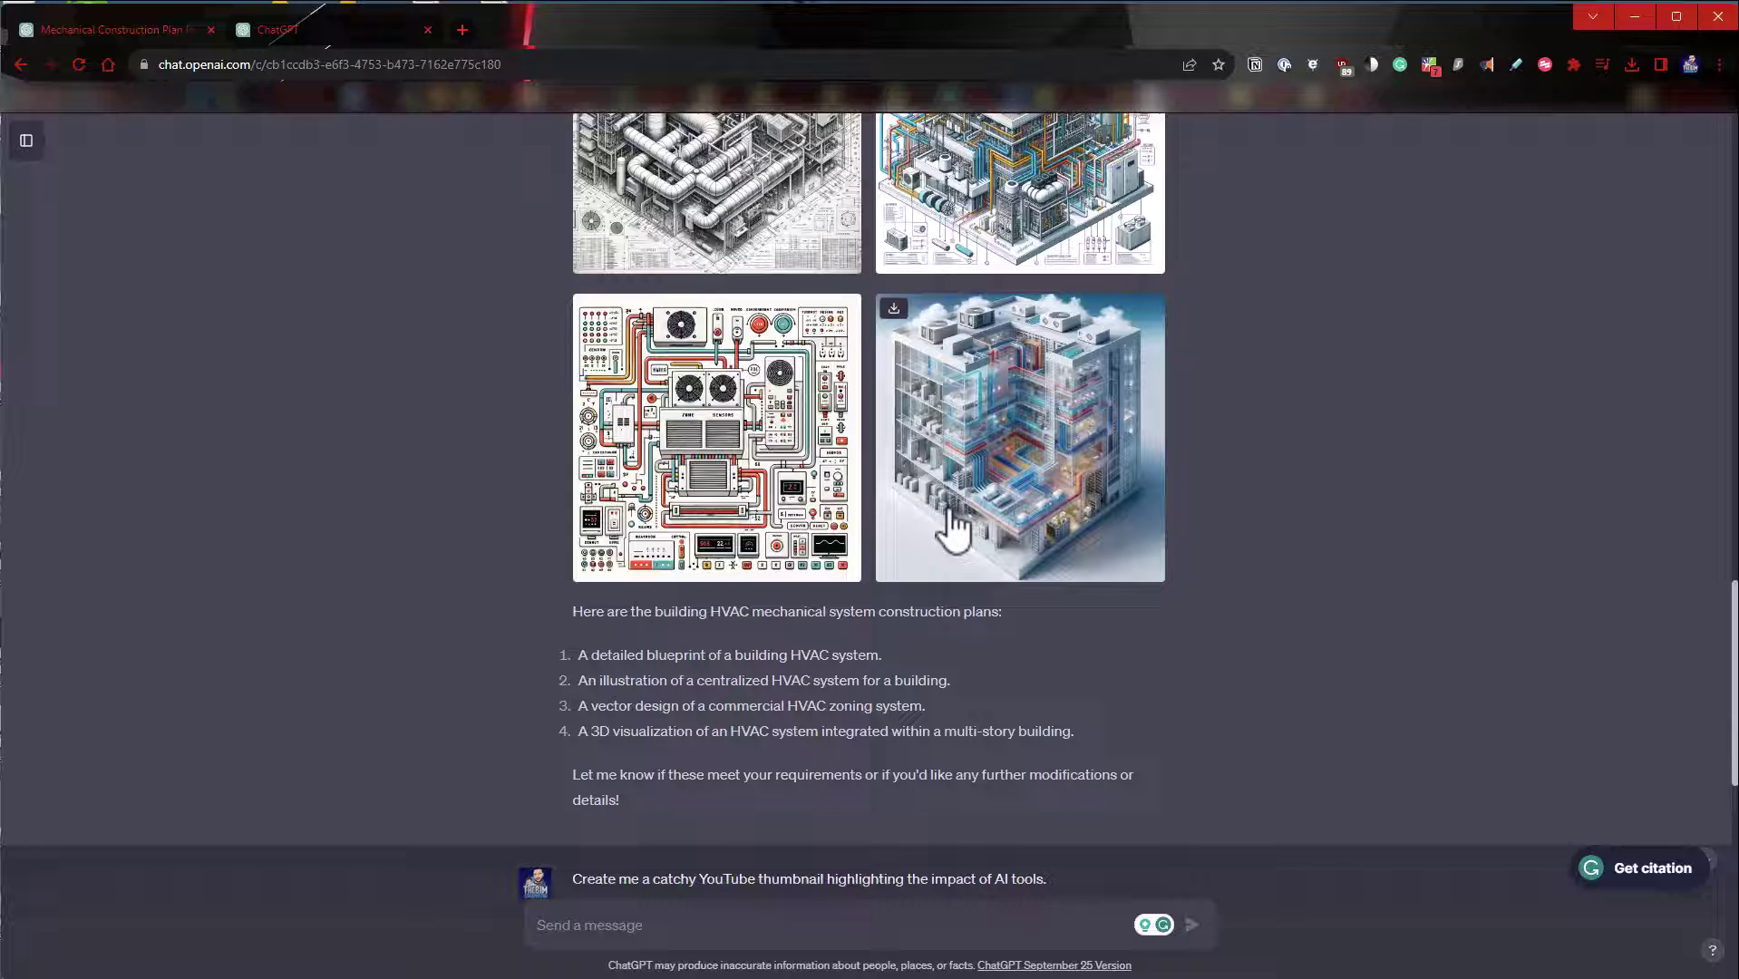
scroll(953, 526, down, 3)
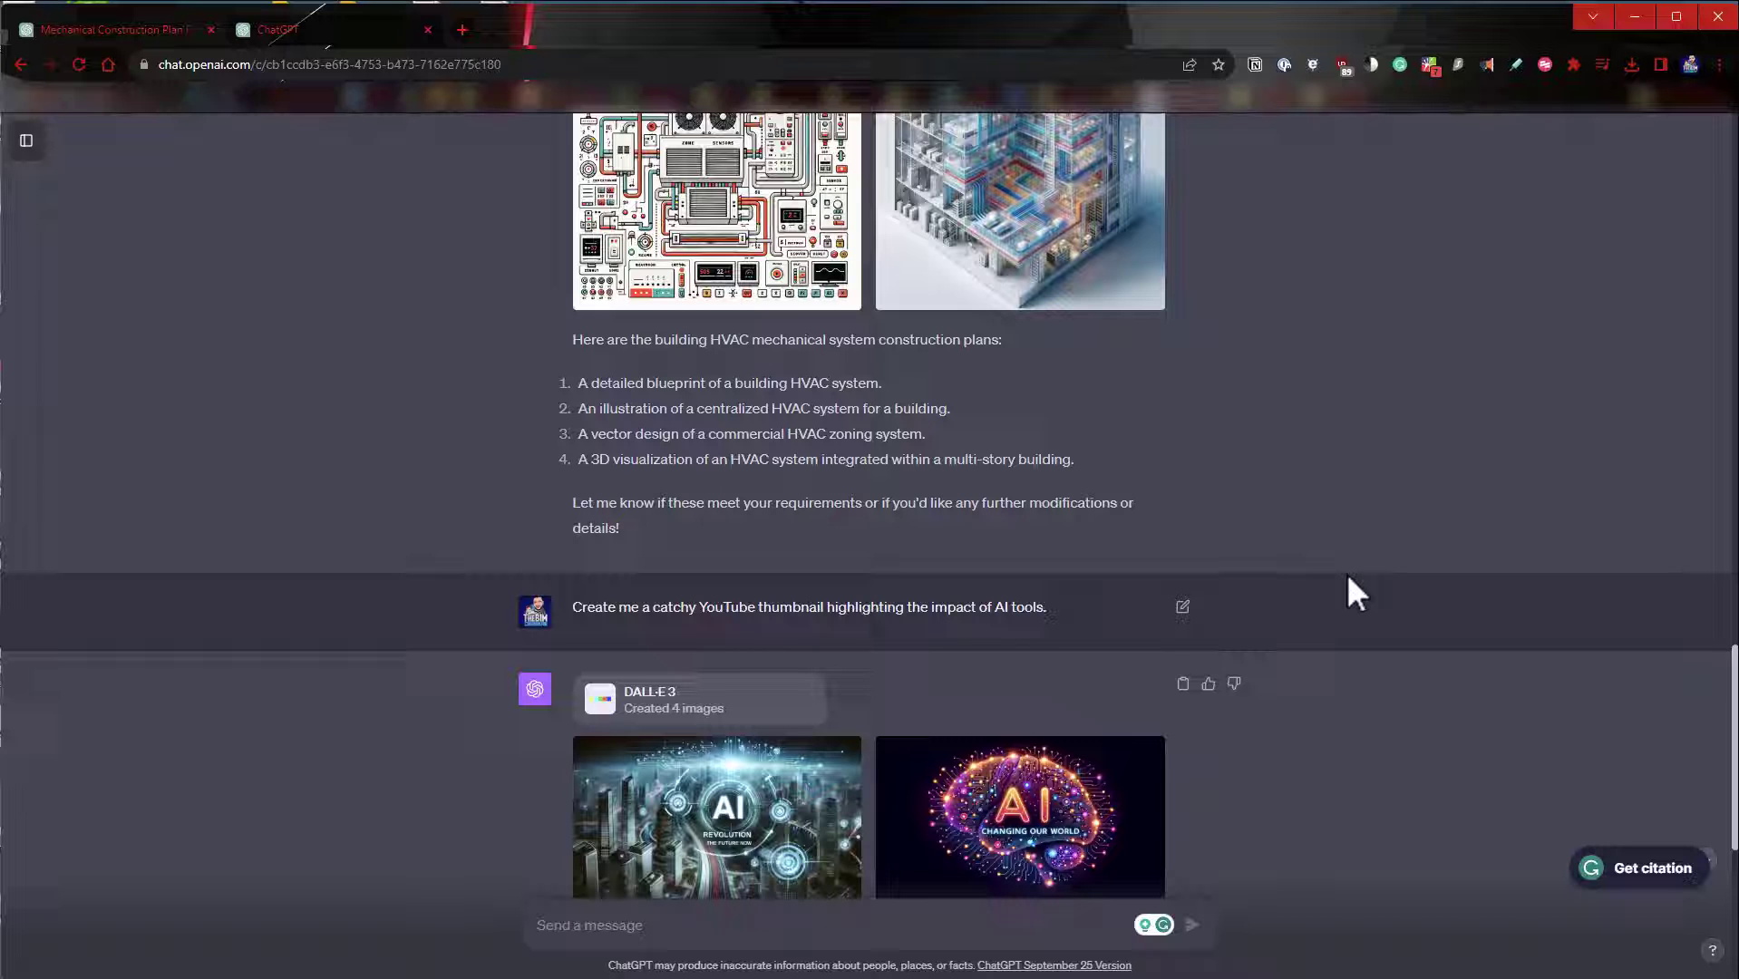
scroll(1251, 602, down, 5)
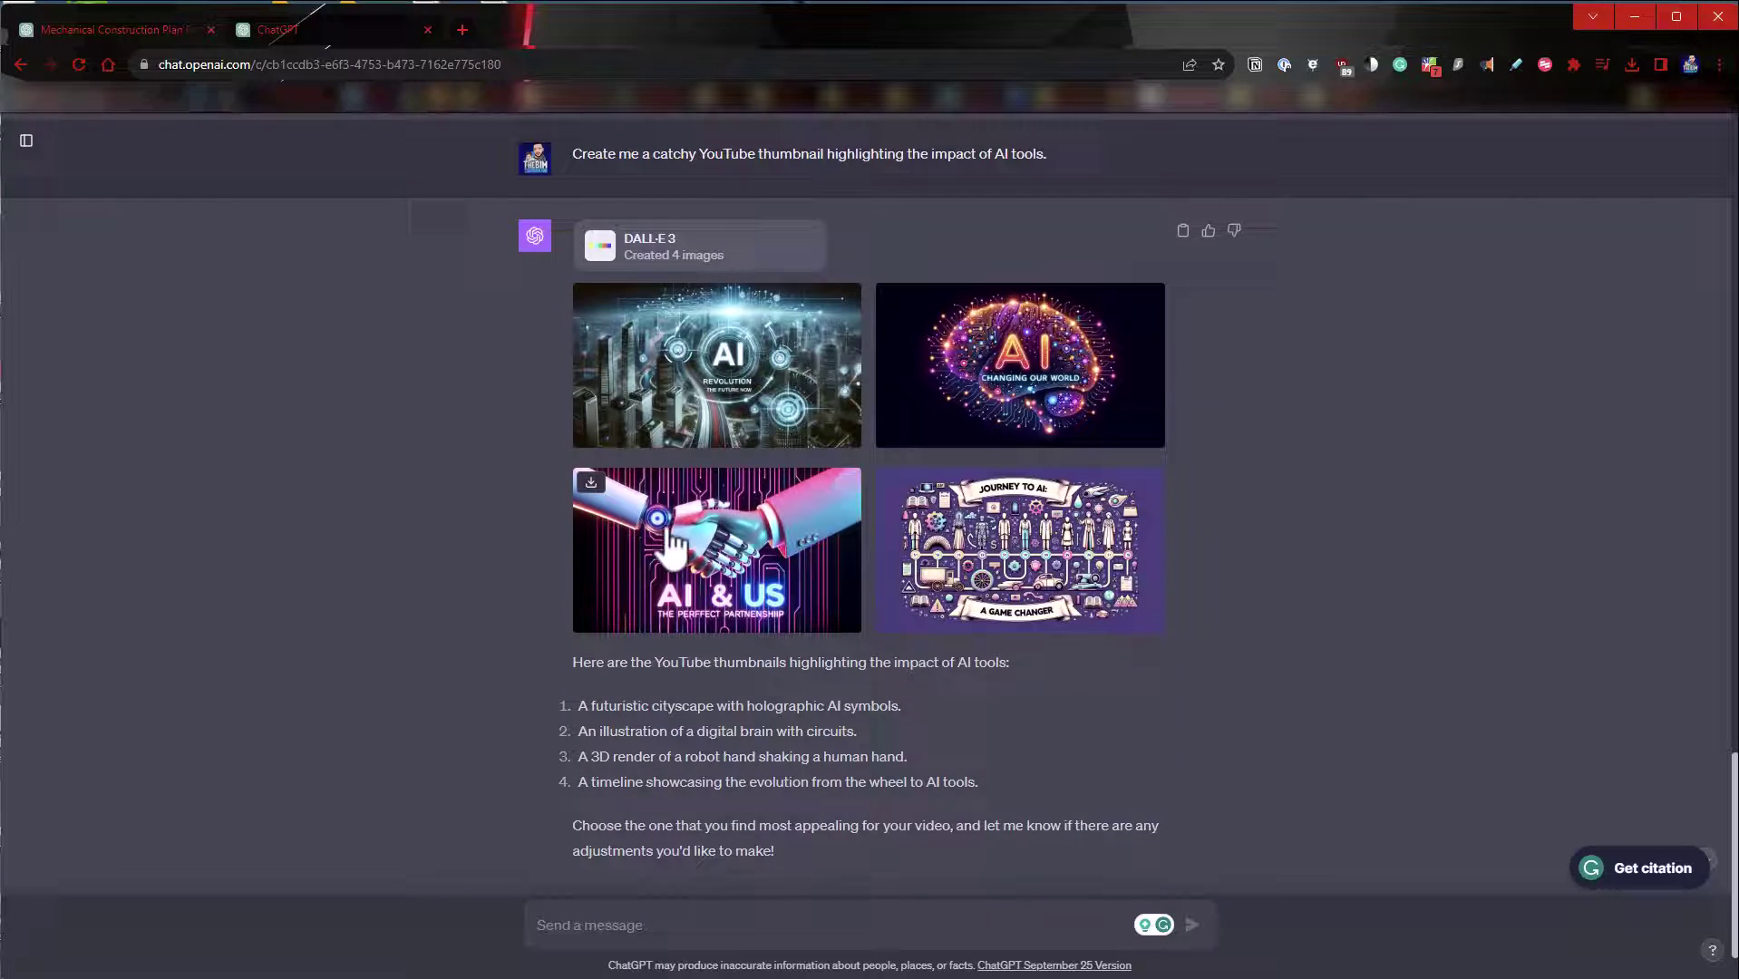
Preview the four AI thumbnails full size, ending on 'Journey to AI: A Game Changer'.
click(764, 431)
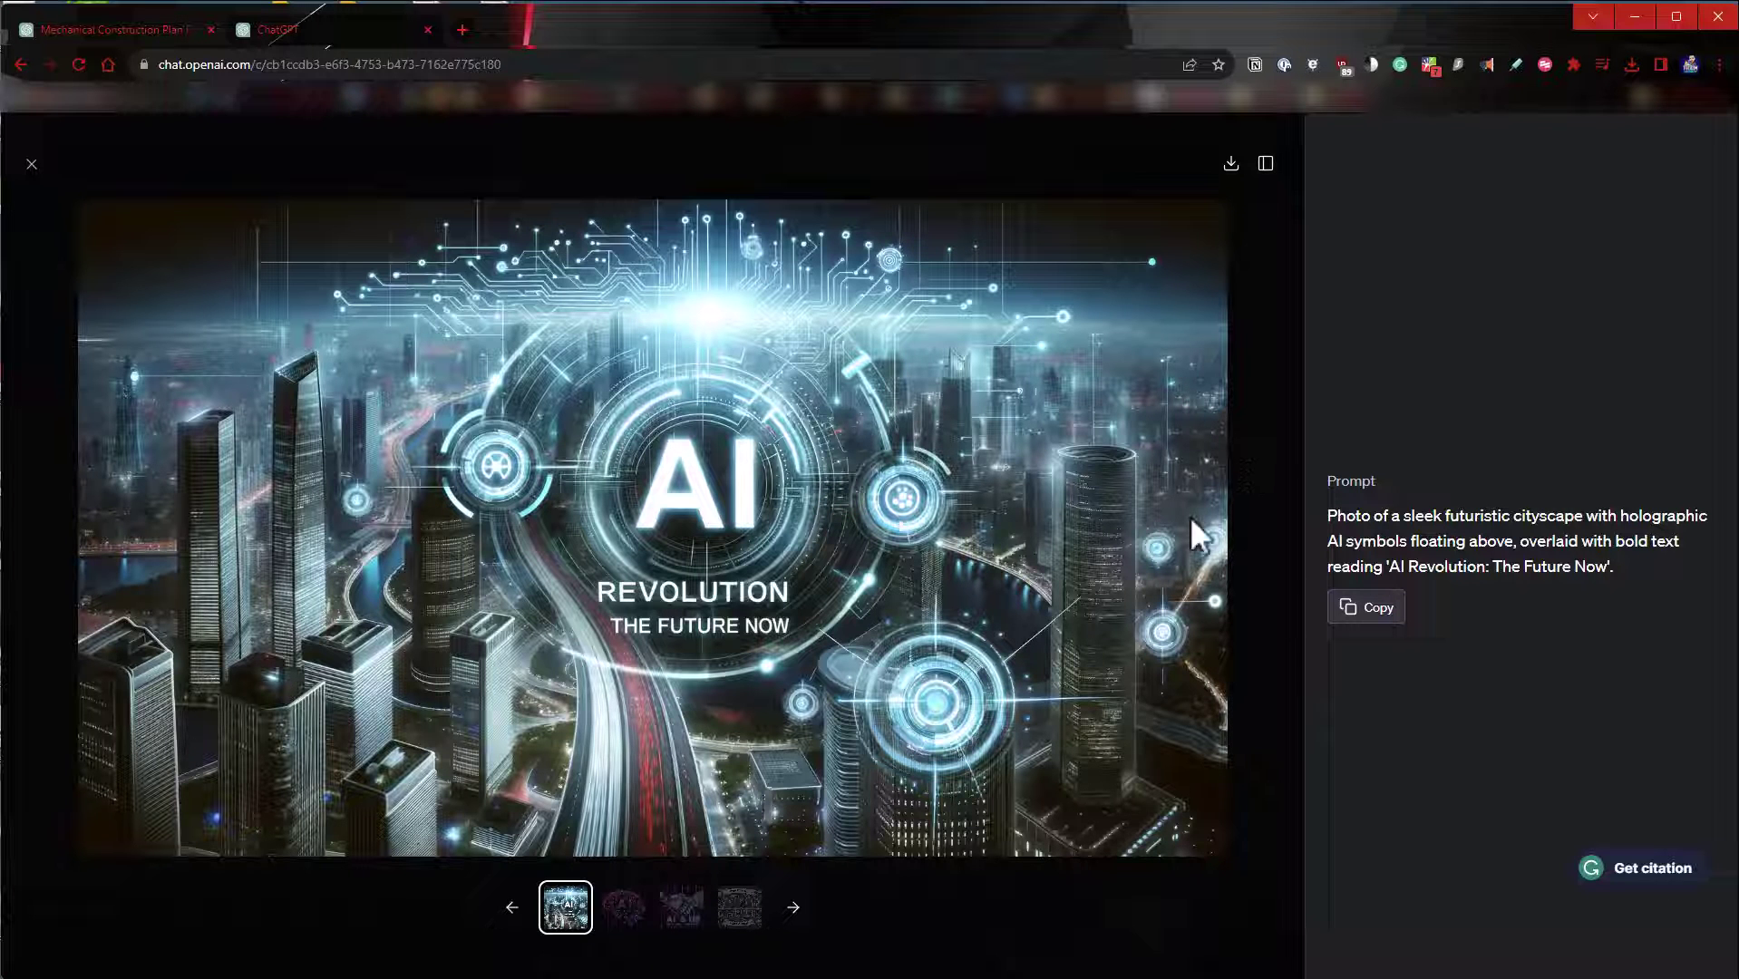
click(794, 908)
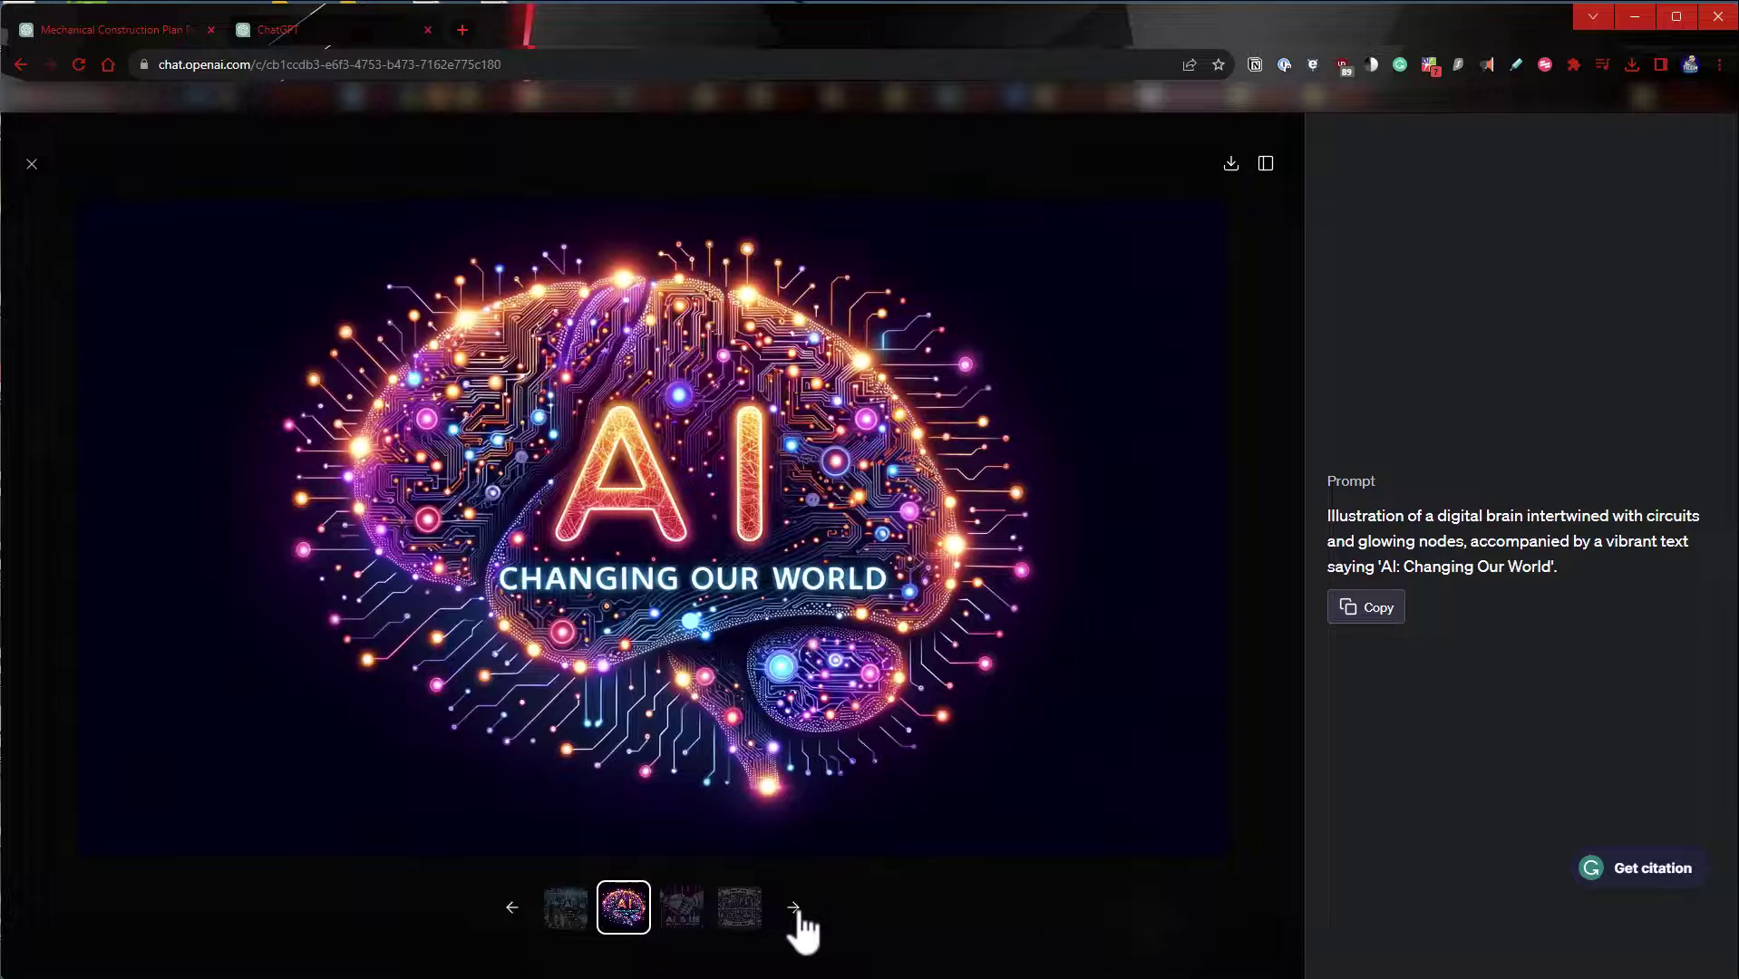
click(794, 908)
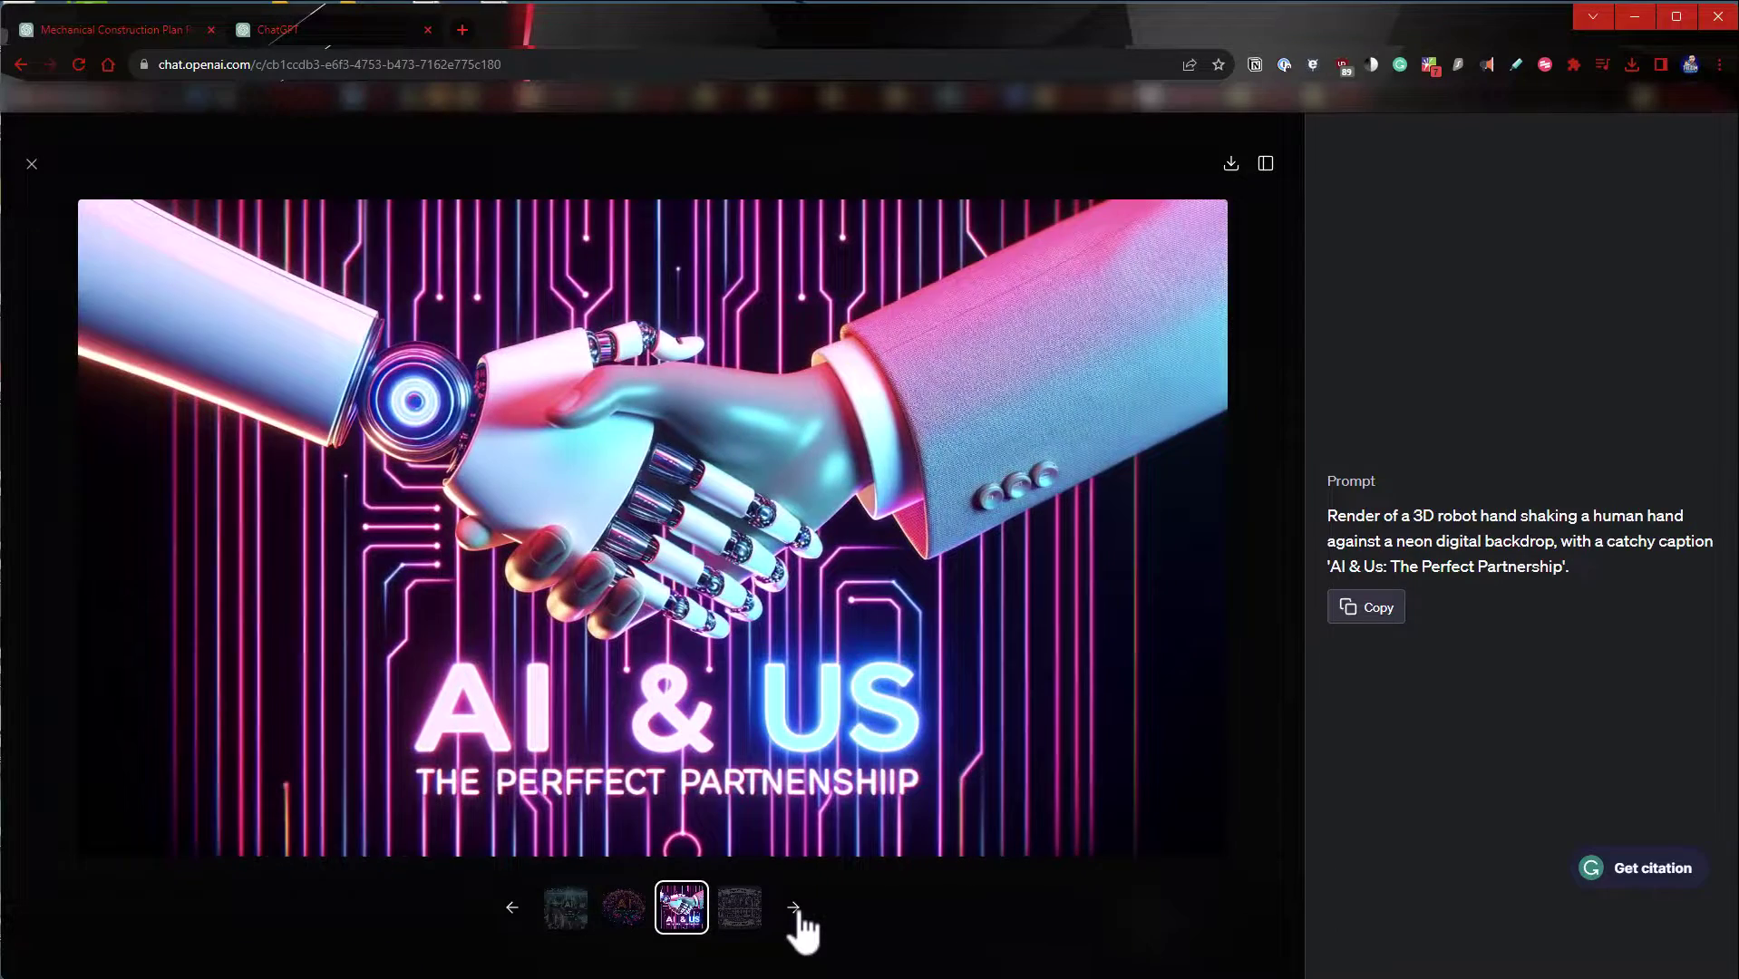
click(795, 909)
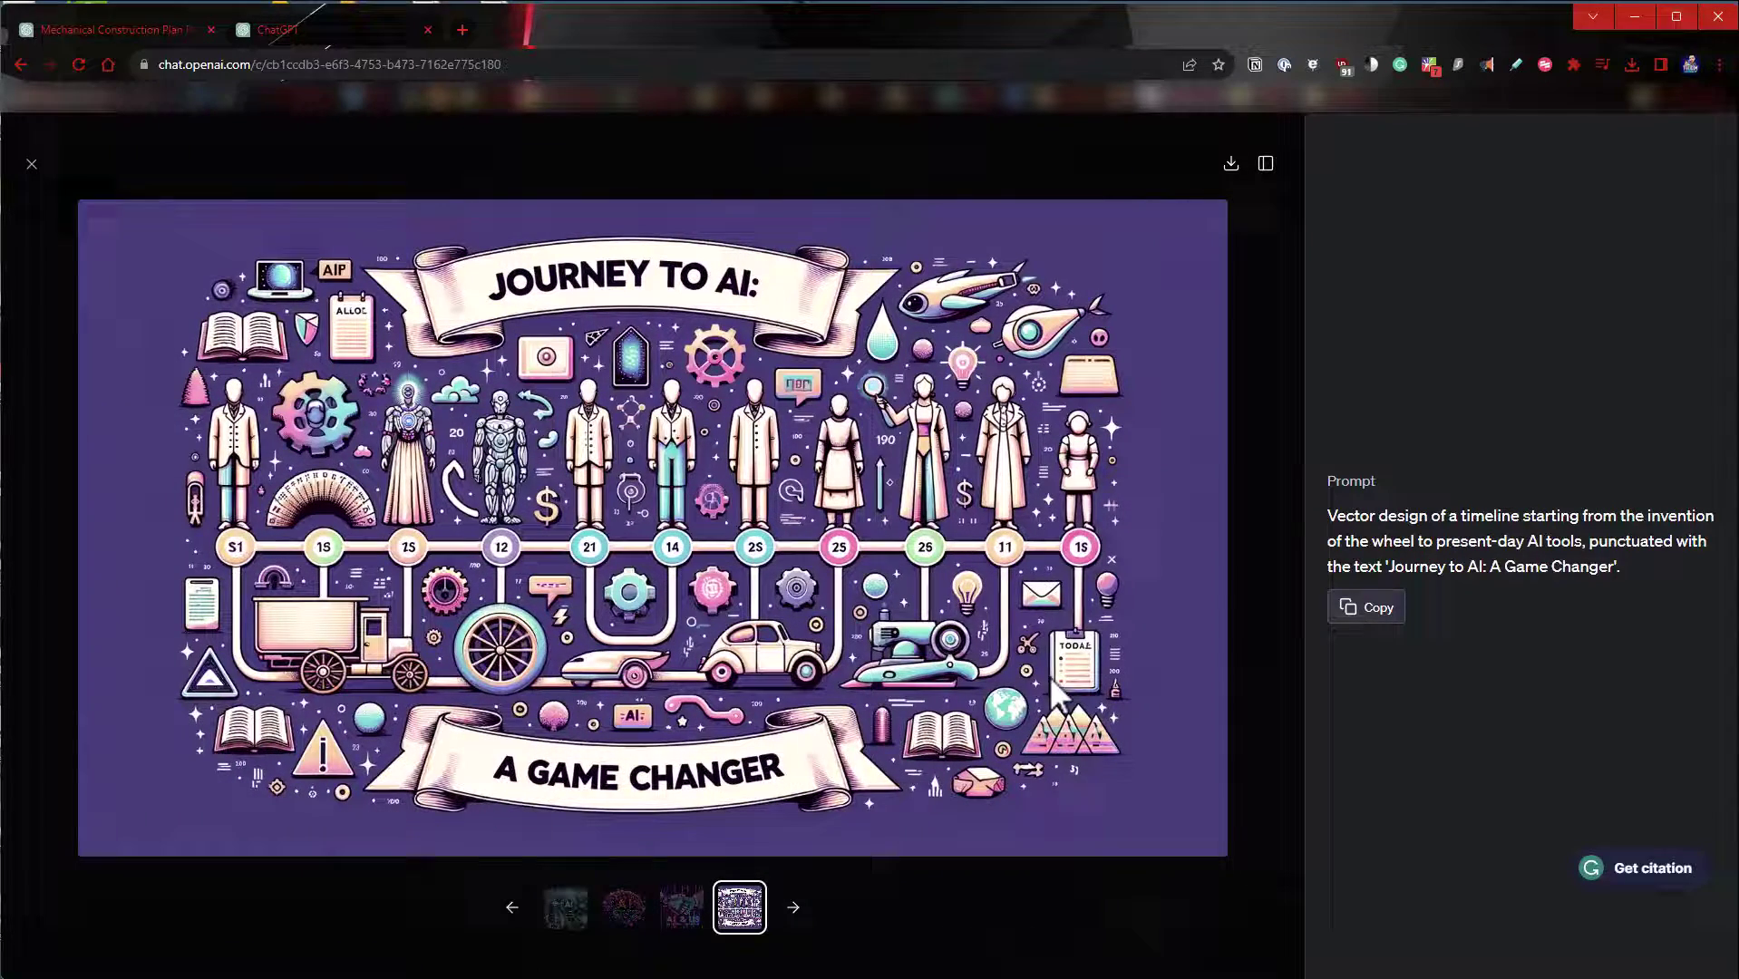
Back on the new GPT-4 chat, select Basics_Basic01.dyn in the _NextUp folder in File Explorer.
click(277, 29)
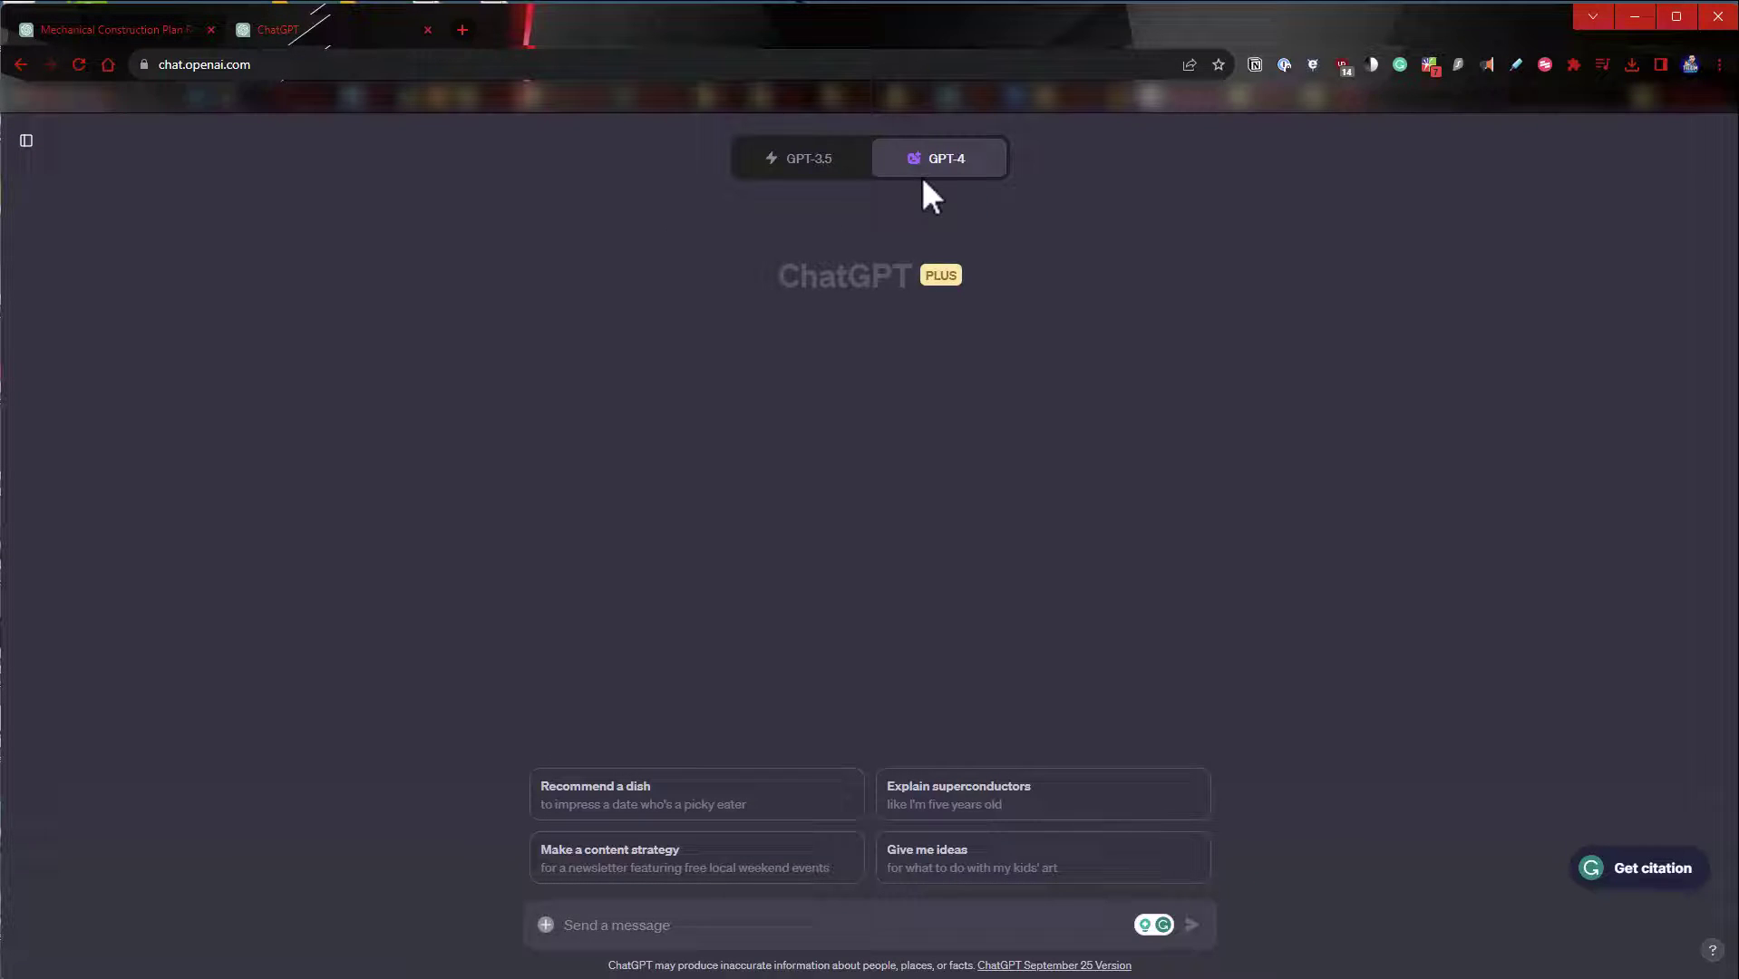
mouse_move(931, 183)
key(alt+Tab)
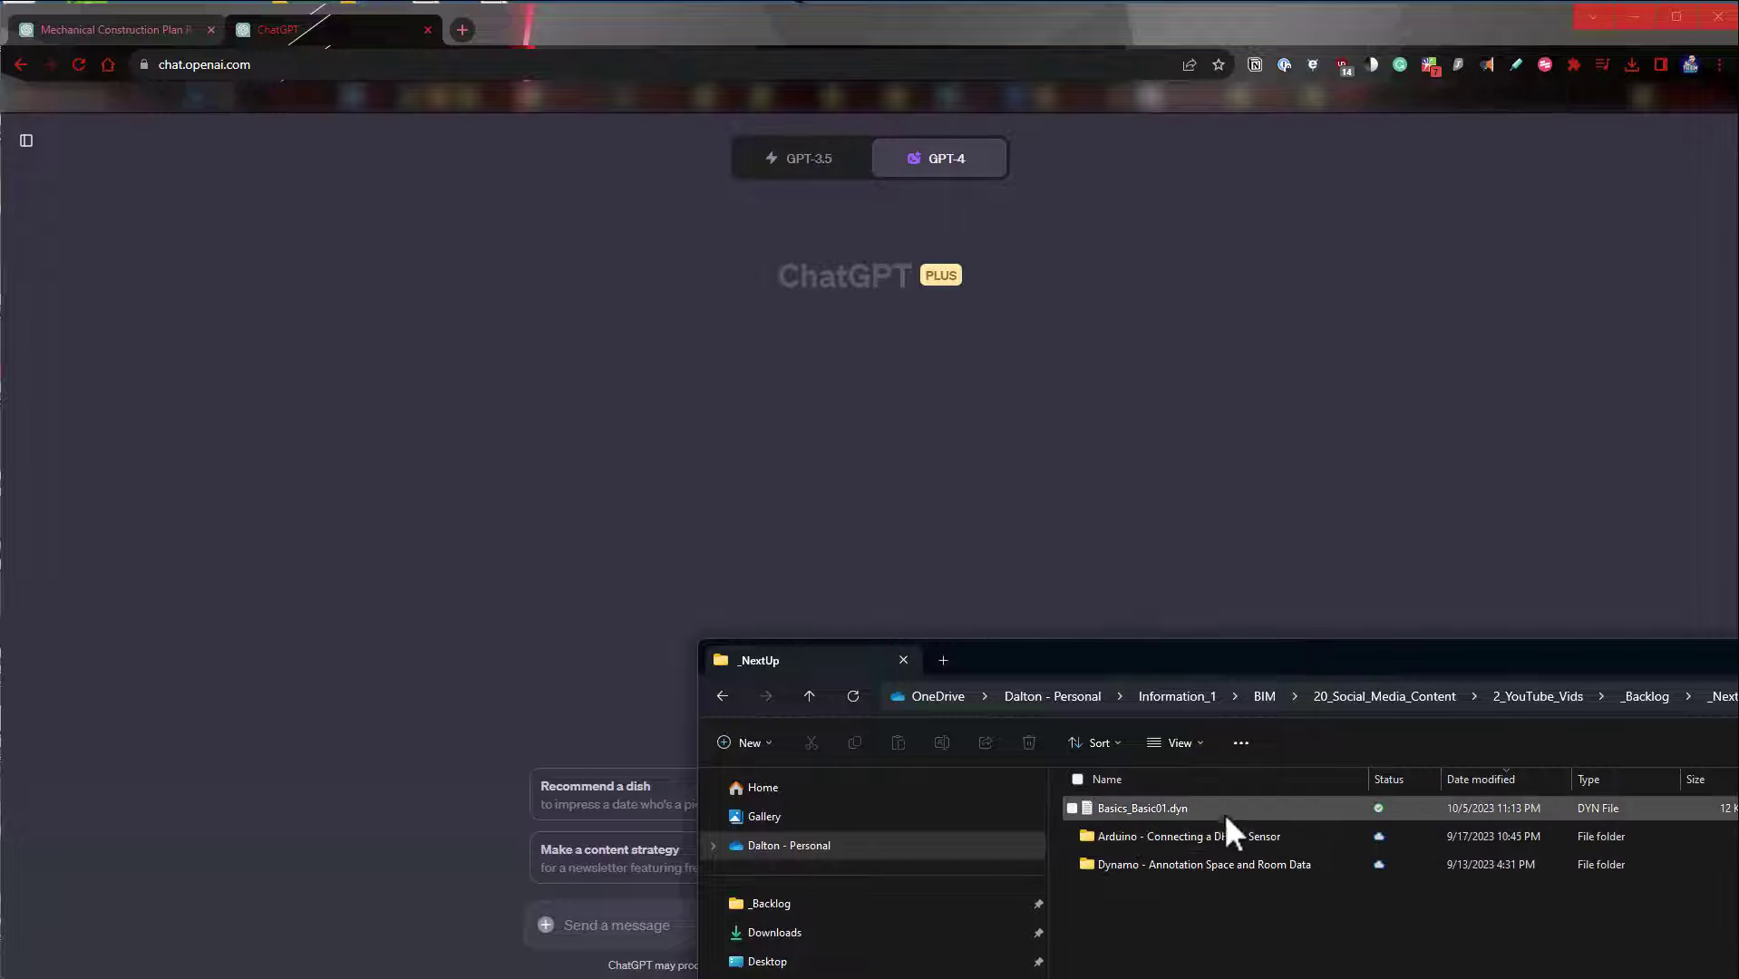
drag(1195, 798, 713, 876)
click(1107, 809)
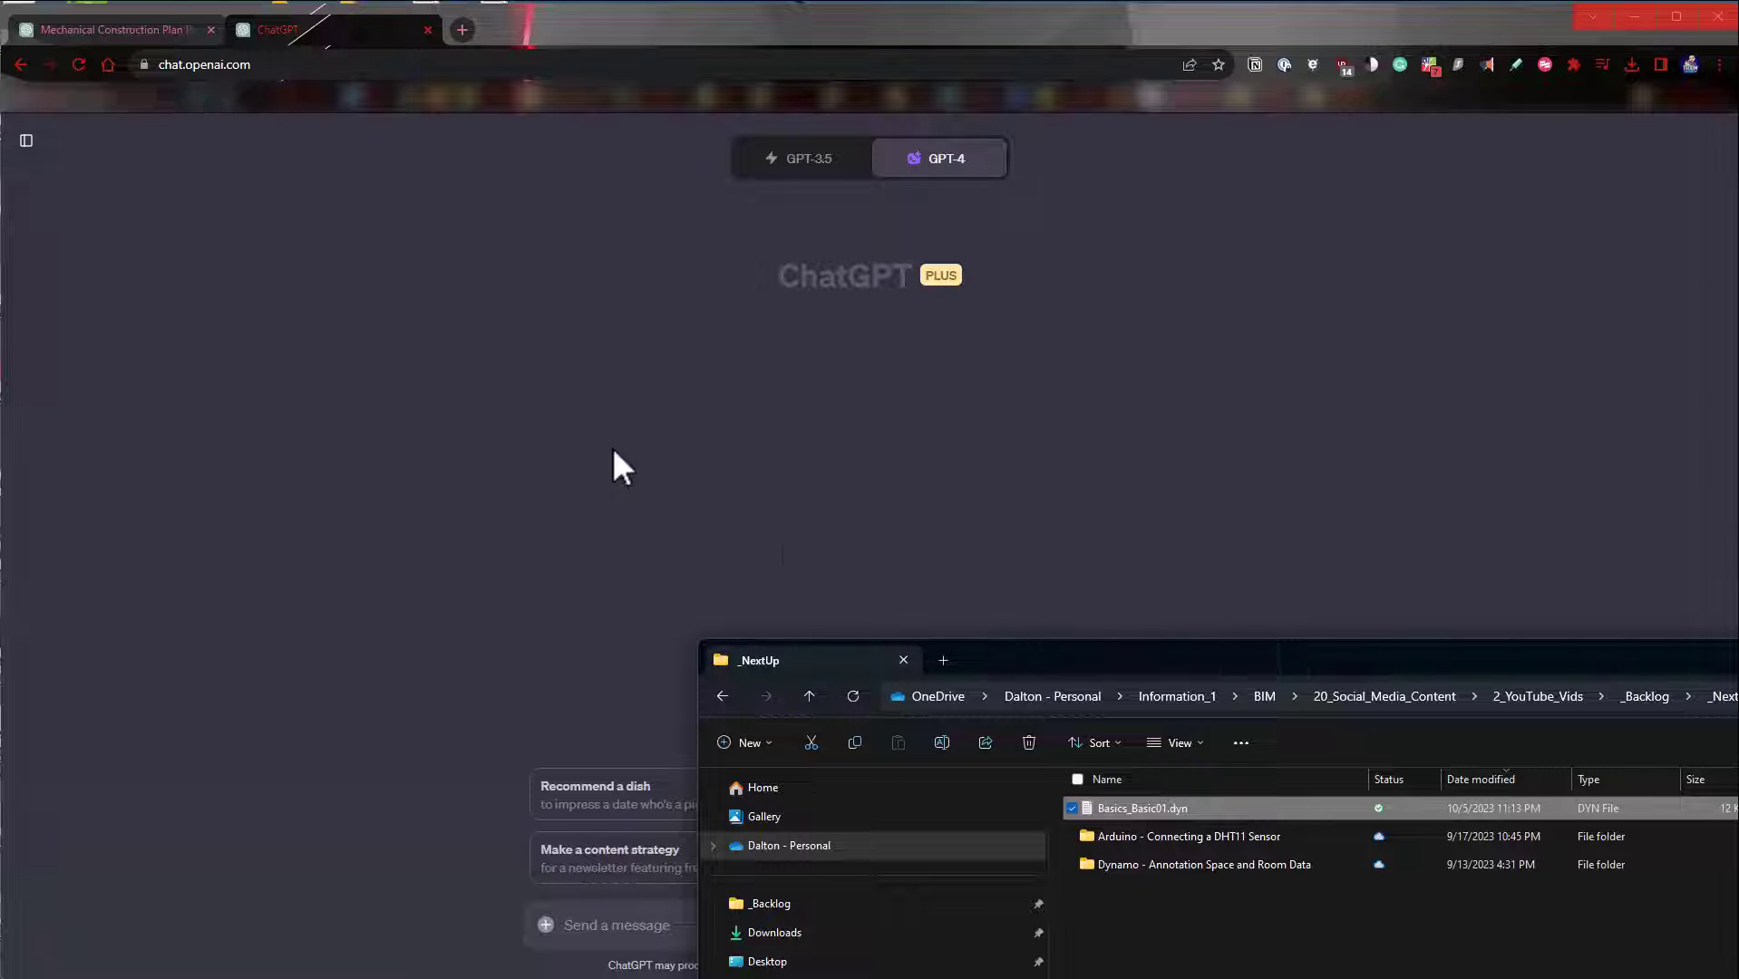
Drop Basics_Basic01.dyn into the chat and enter 'Can you tell me what this does?'.
drag(1251, 662, 1519, 656)
drag(1424, 800, 632, 925)
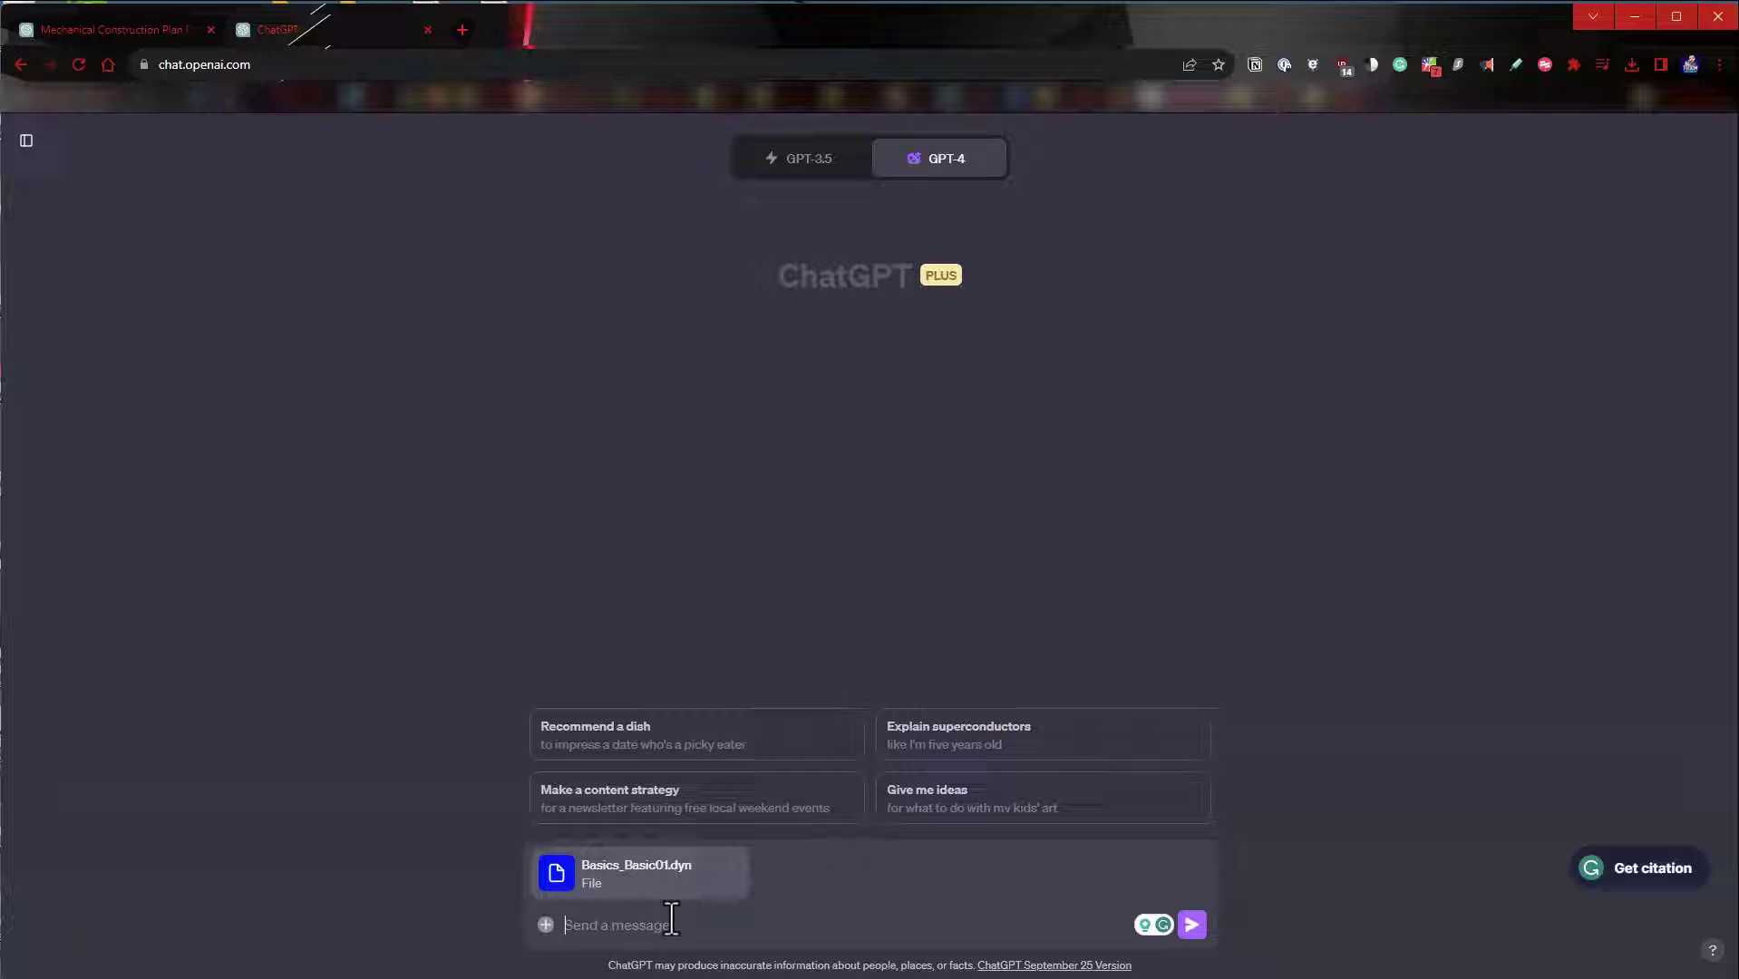
text(Can you tell me what this does? It)
key(BackSpace)
key(BackSpace)
Send the question, read ChatGPT's Dynamo script explanation, then bring Revit 2024.1 forward.
click(1193, 925)
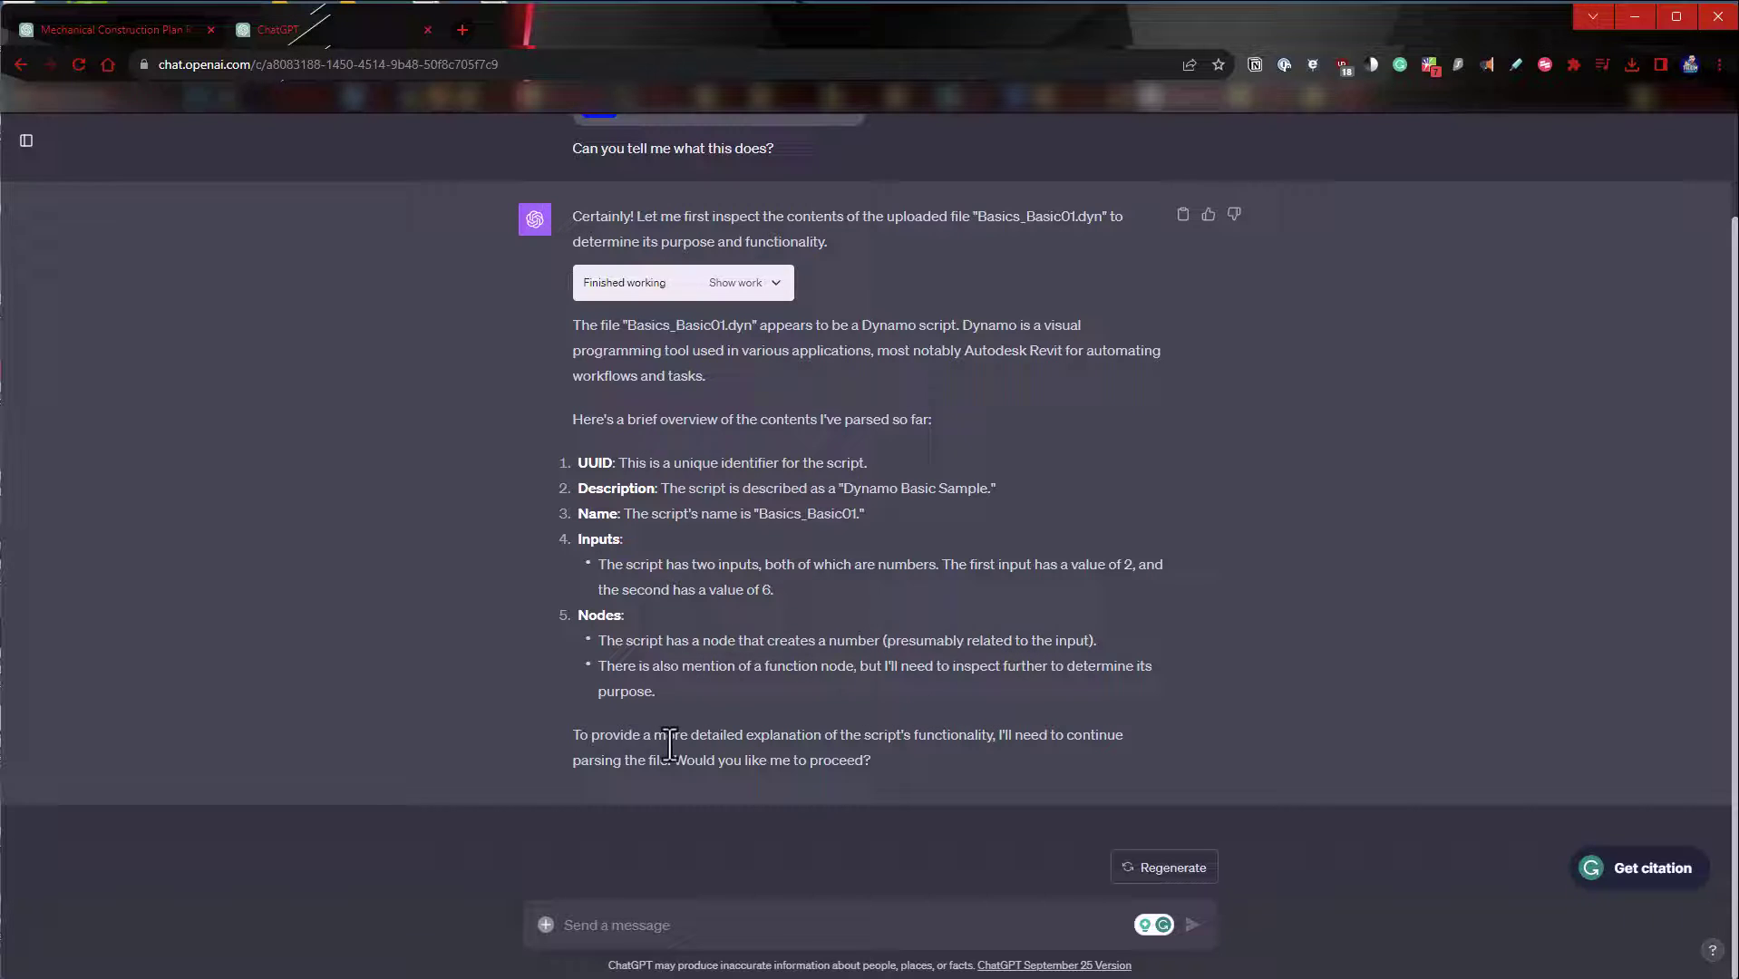
scroll(660, 448, up, 1)
scroll(689, 463, down, 1)
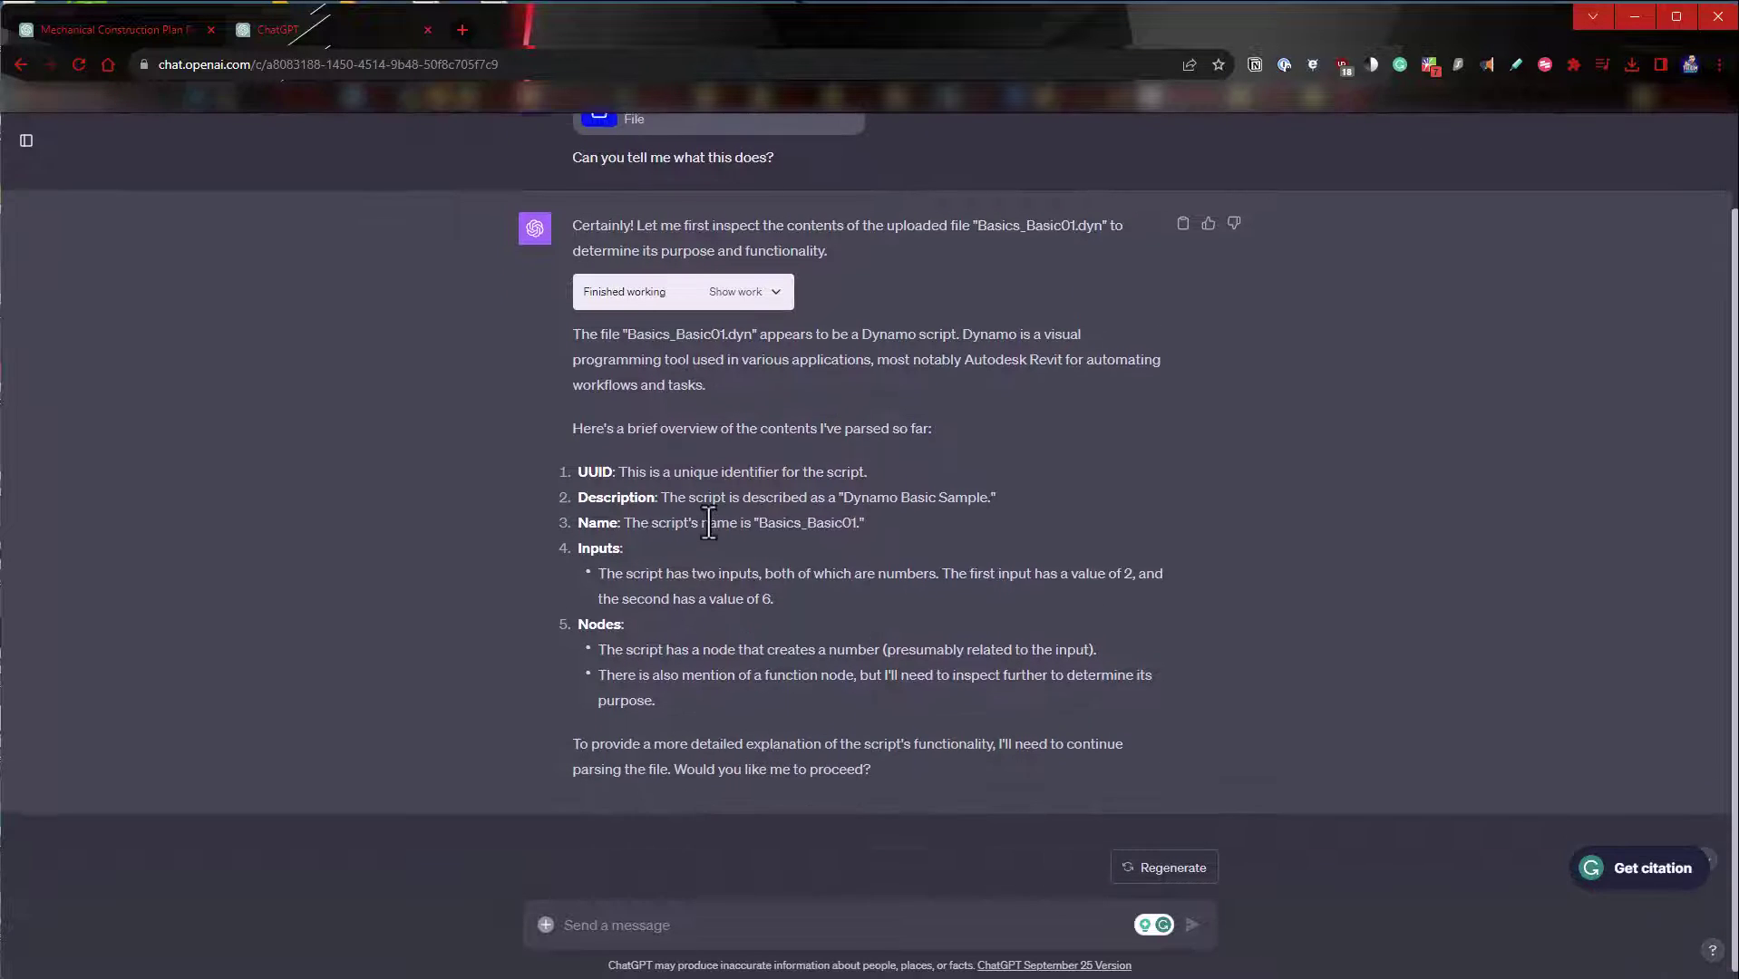
key(alt+Tab)
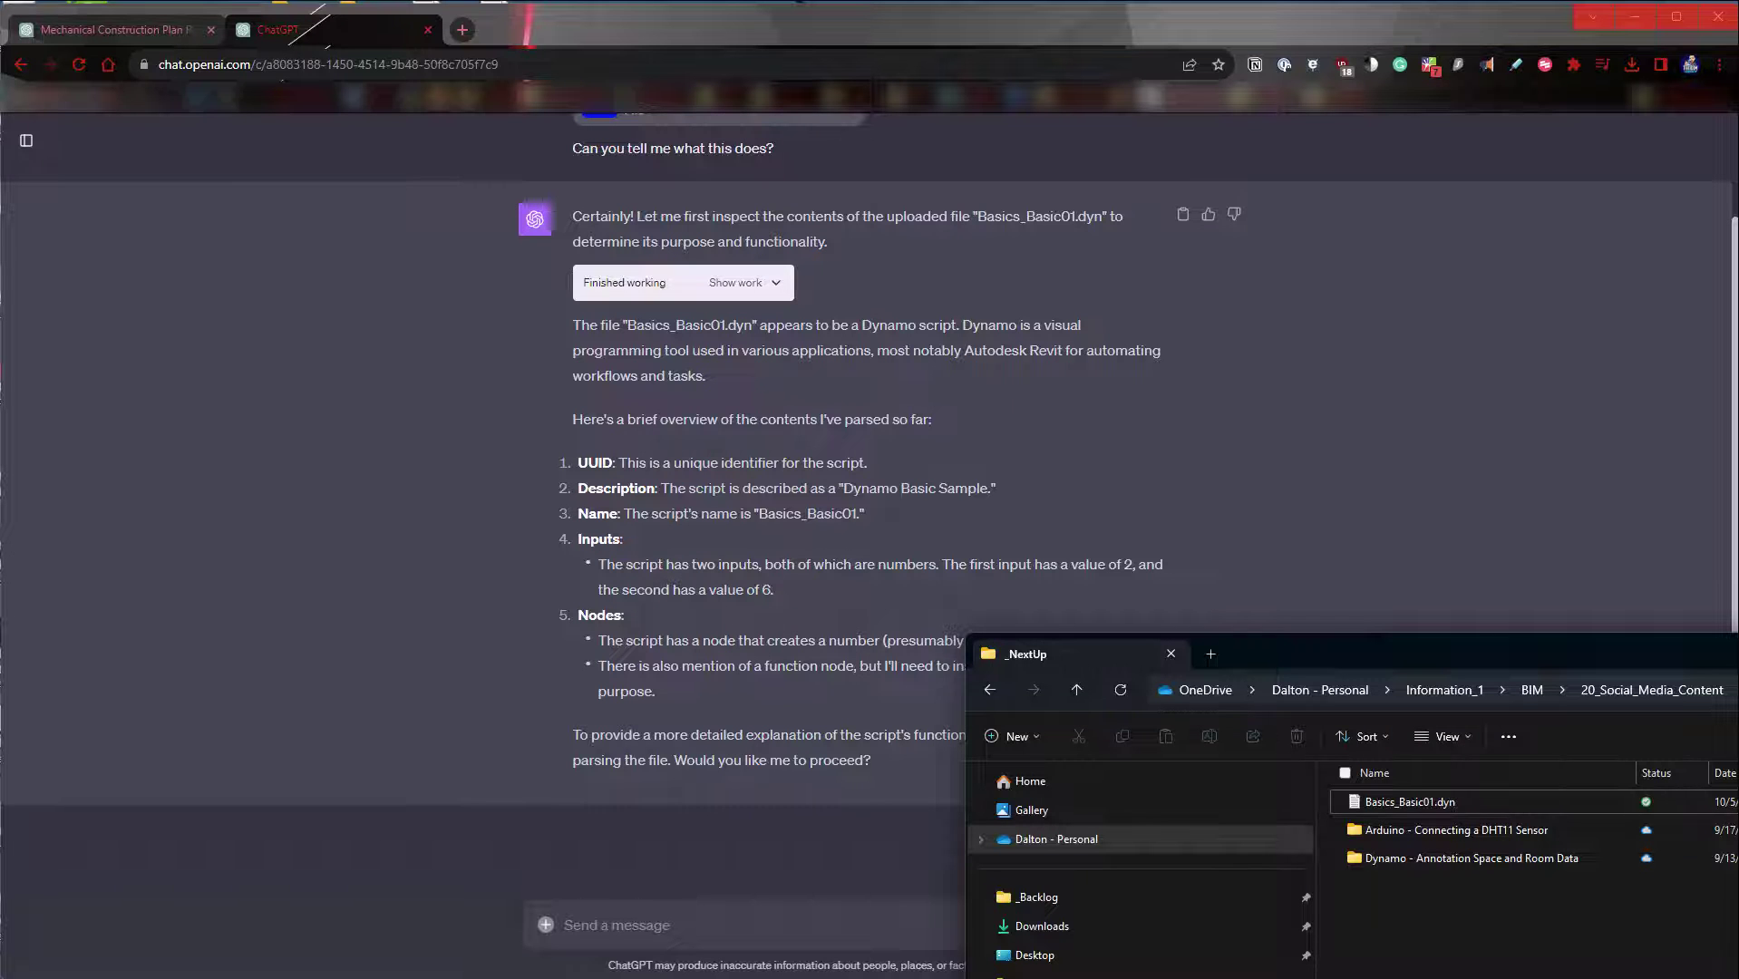
key(alt+Tab)
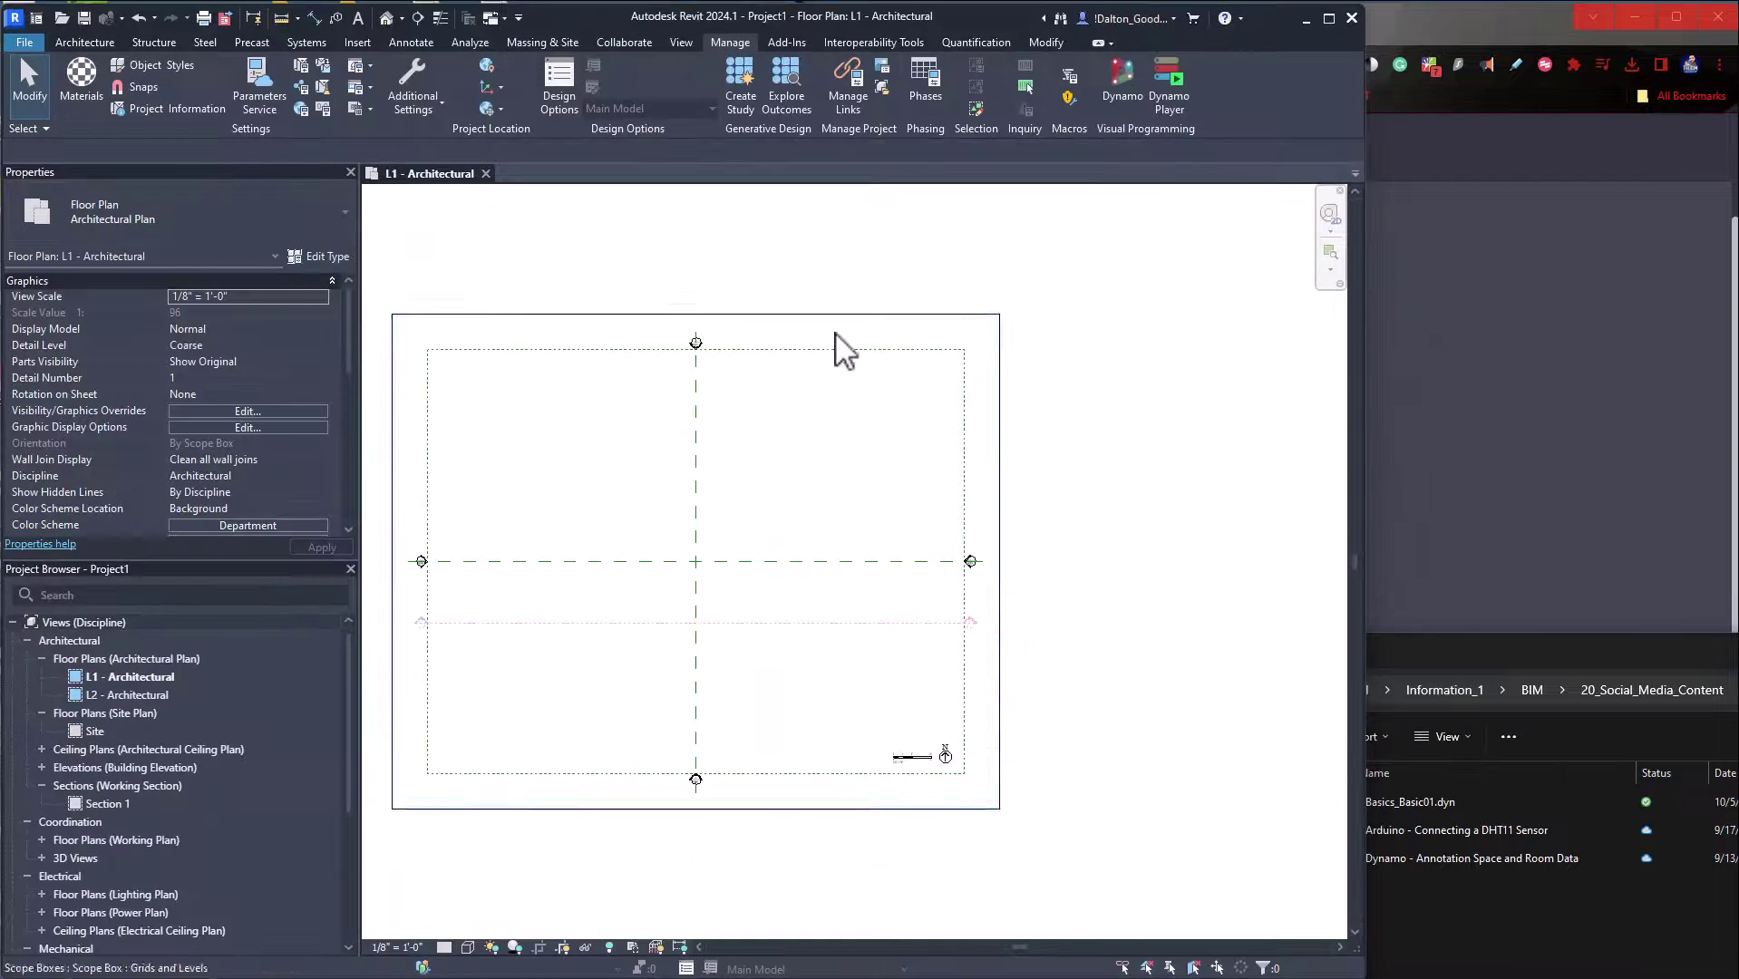
Launch Dynamo from Revit and open the Basics_Basic01 graph from Recent files.
click(1136, 80)
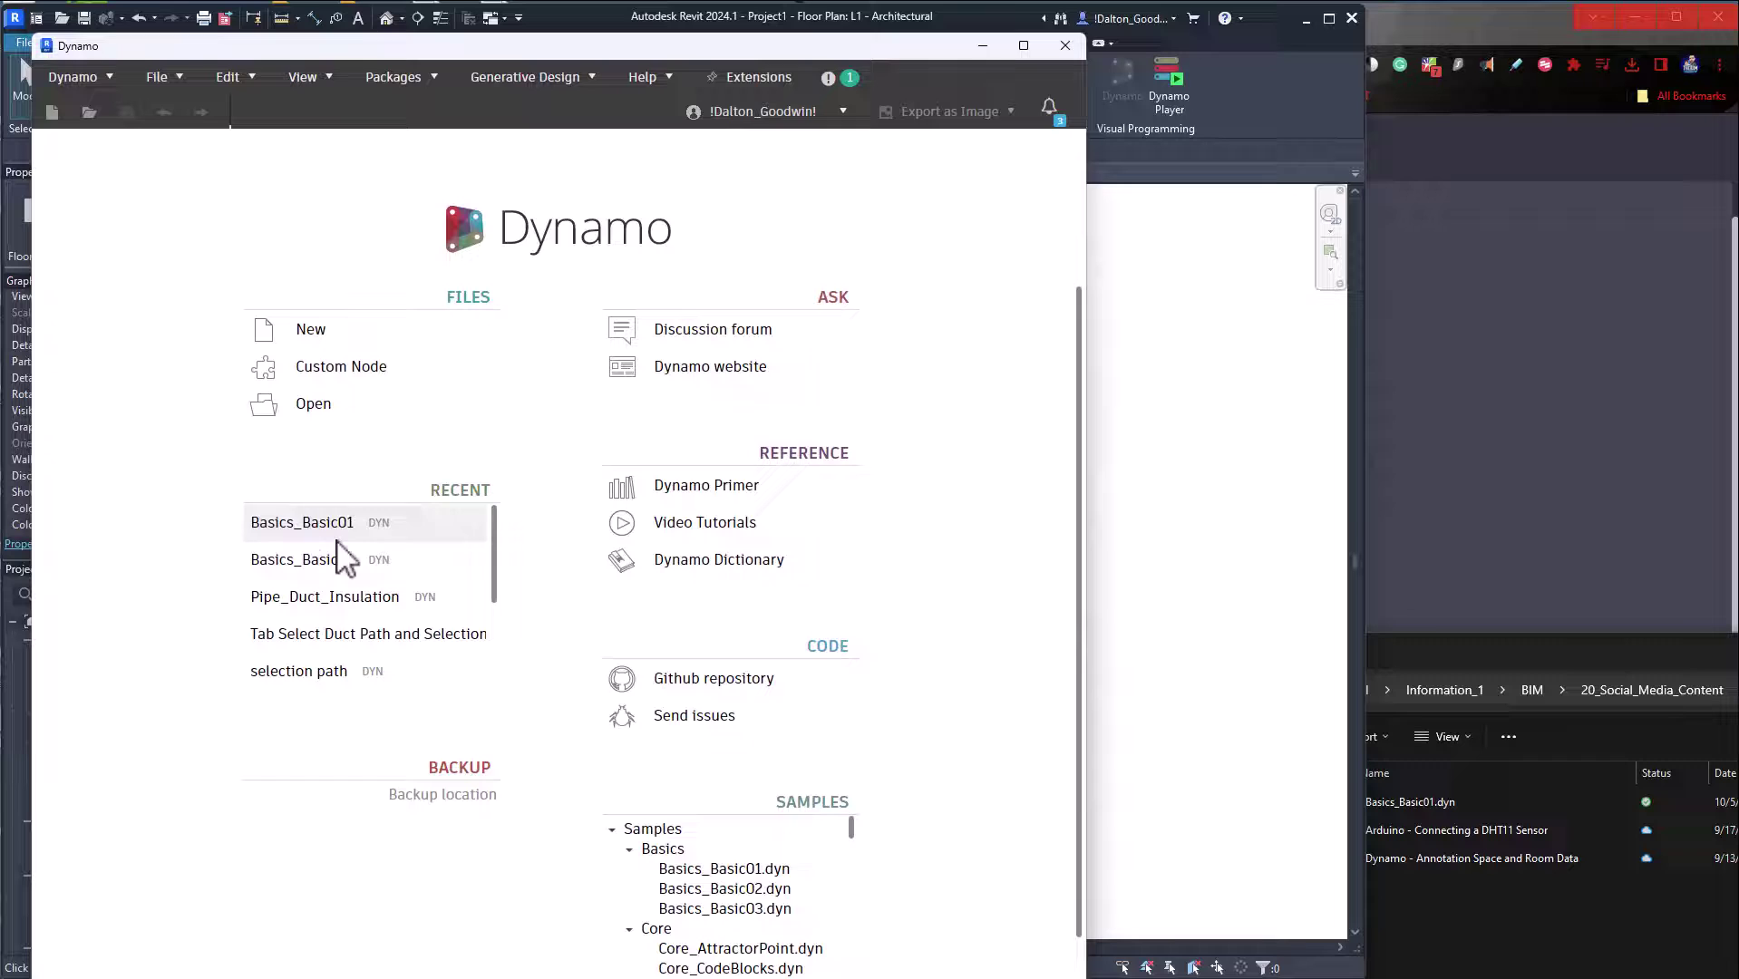
scroll(766, 848, down, 3)
scroll(764, 842, up, 3)
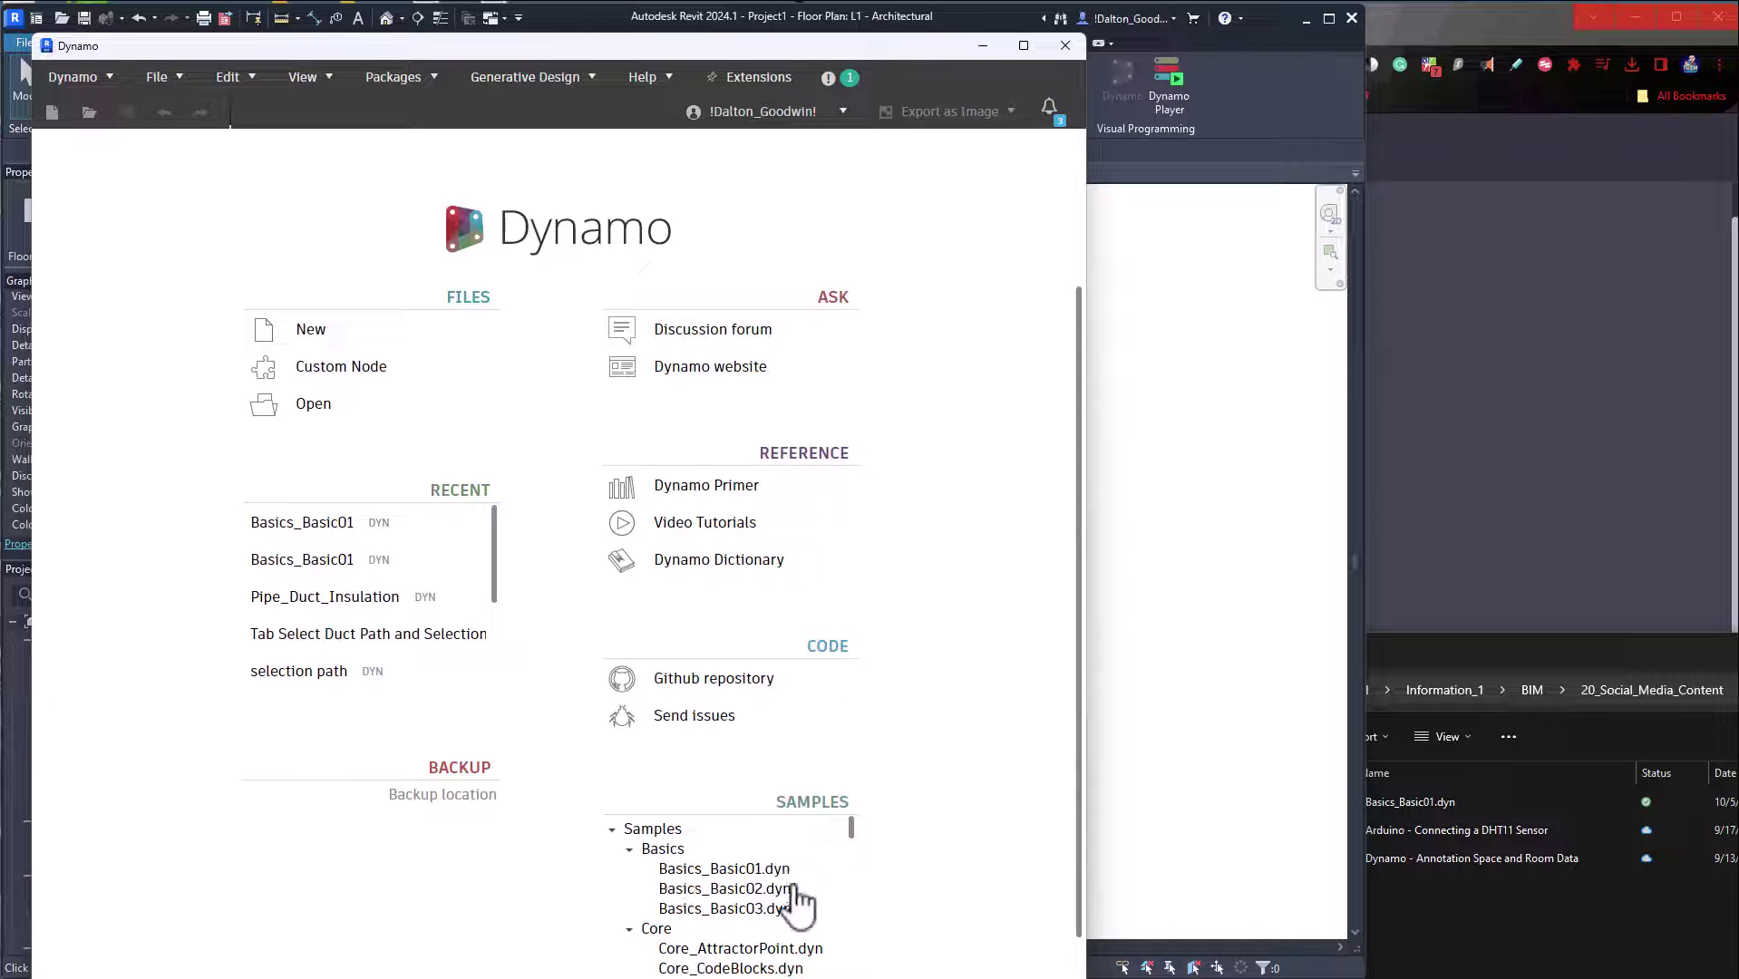
click(272, 523)
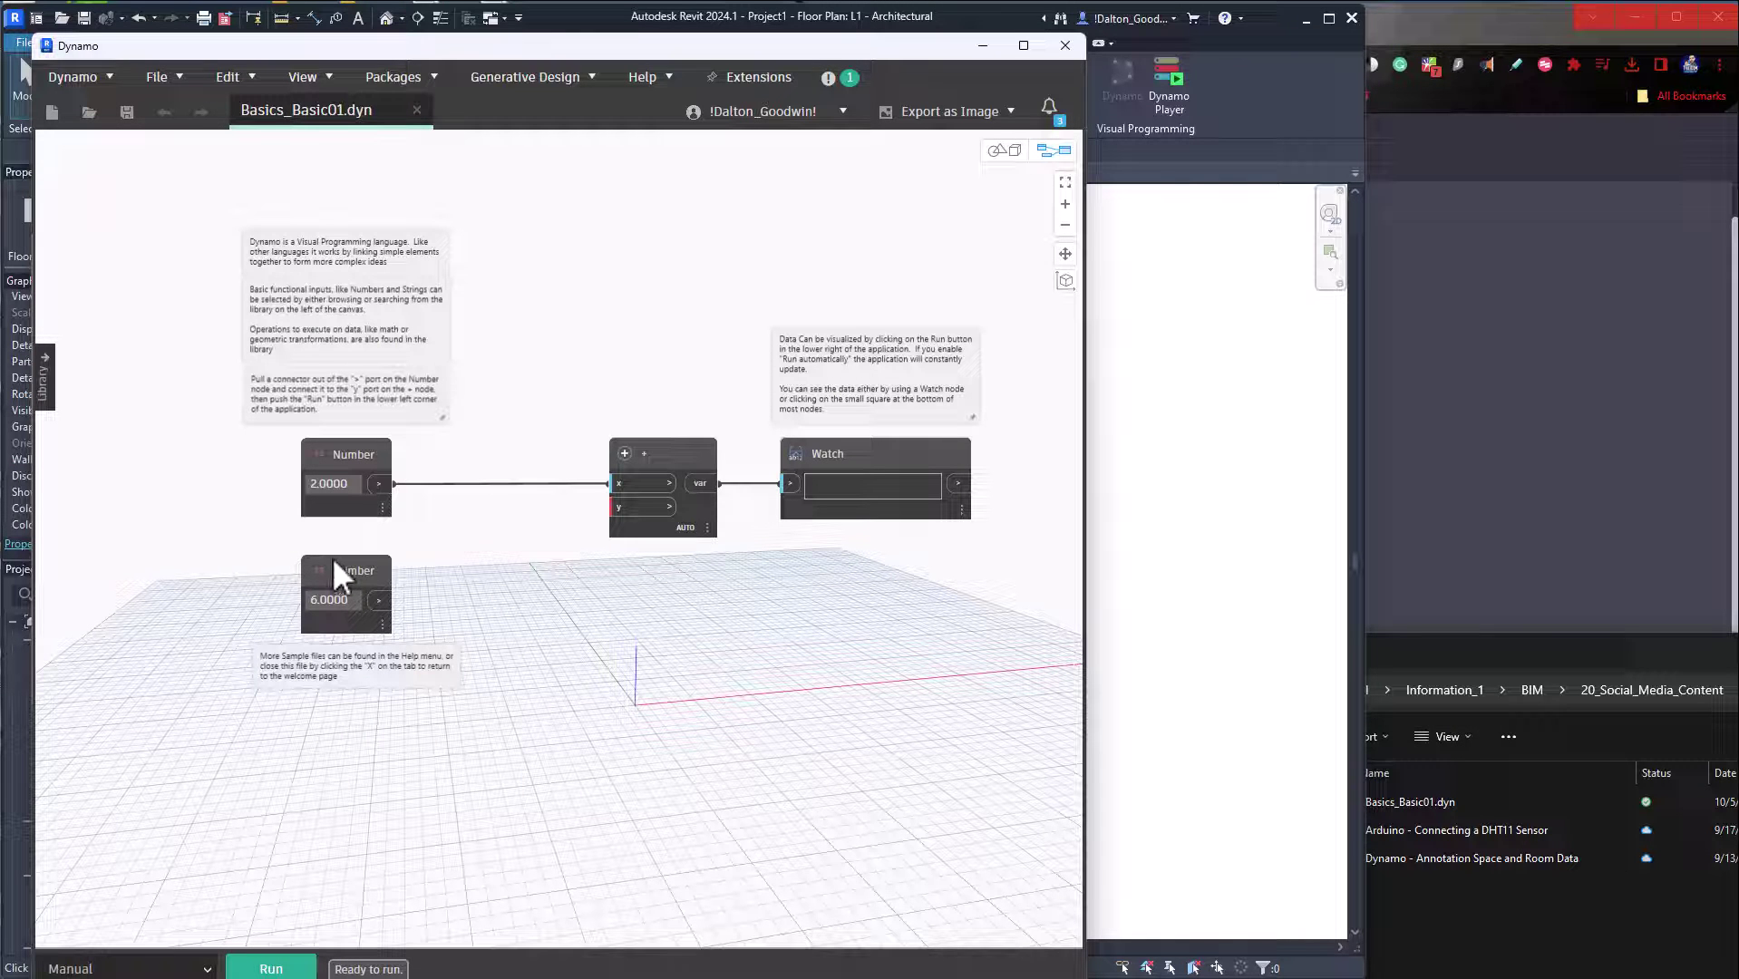
Reposition the addition node and Dynamo window, then return to ChatGPT's script overview.
drag(642, 446, 553, 420)
drag(725, 49, 903, 74)
click(1597, 259)
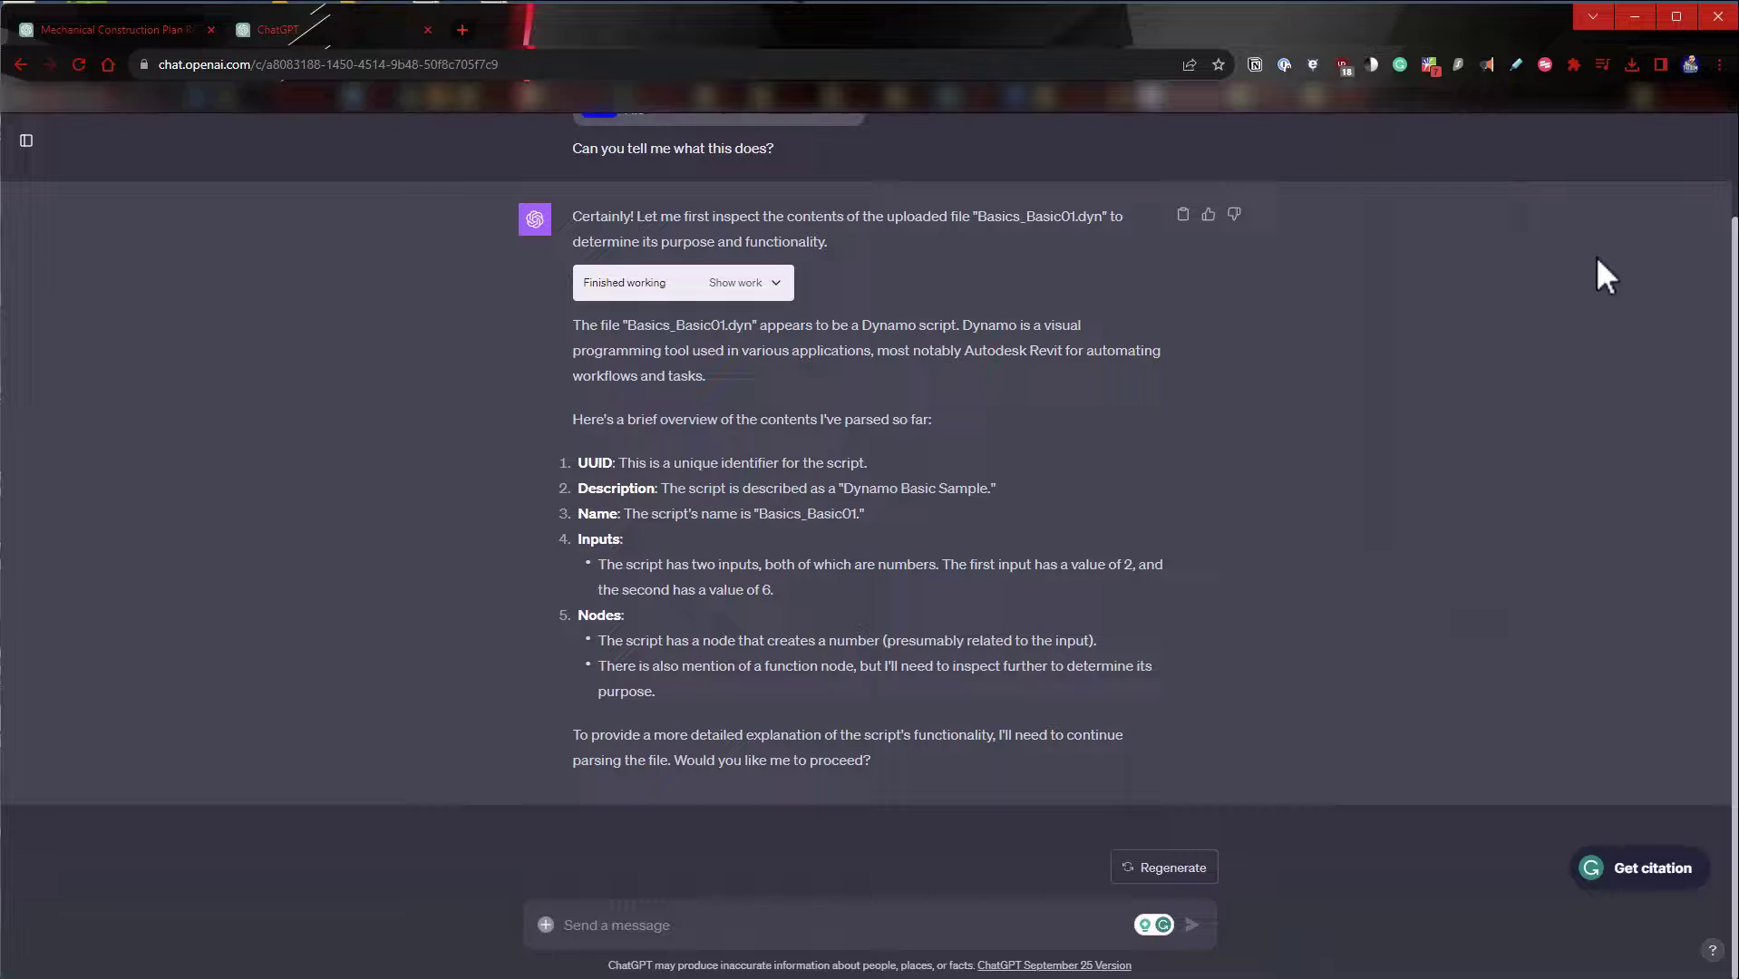